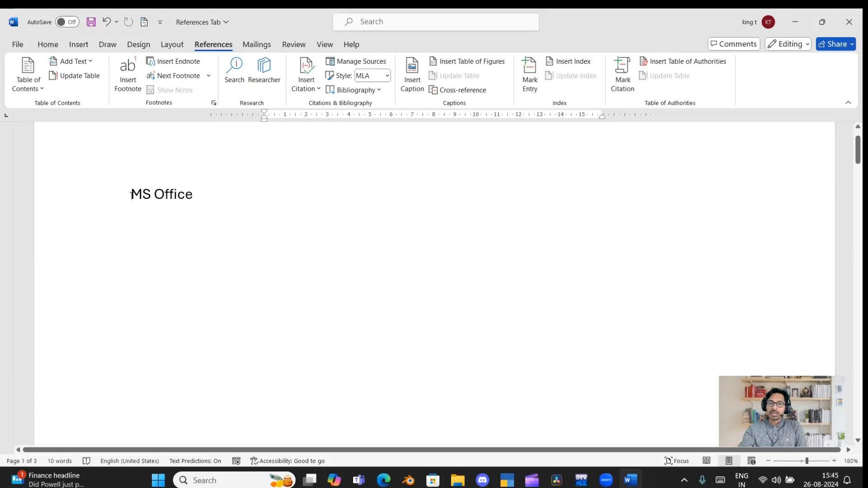
Step: Apply the Heading 1 style to the MS Office title on the first page
left_click_drag(131, 194, 201, 199)
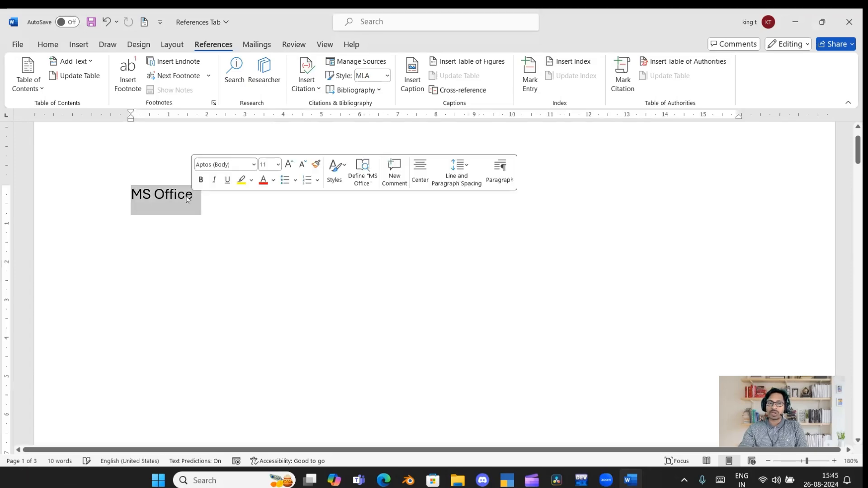
left_click(48, 45)
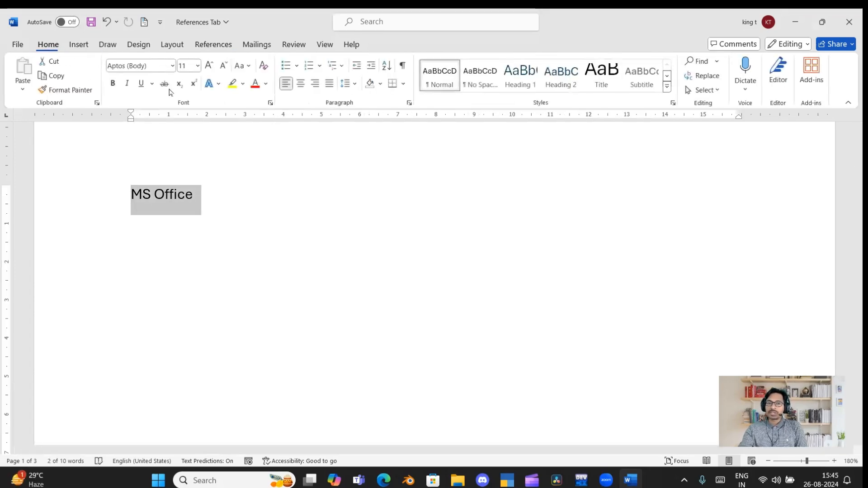
left_click(520, 77)
Step: Apply the Heading 1 style to the MS Word title on the second page
scroll(174, 262, "down", 2)
scroll(175, 262, "down", 10)
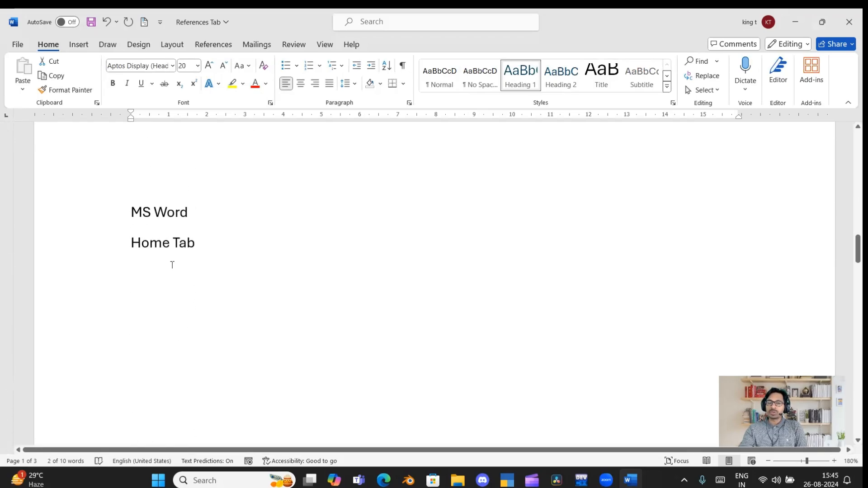
scroll(142, 238, "up", 1)
left_click_drag(130, 228, 202, 228)
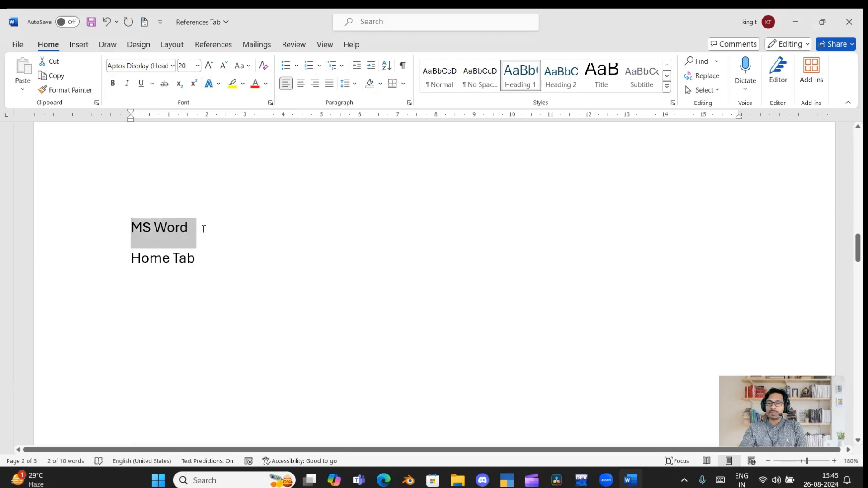
left_click(513, 88)
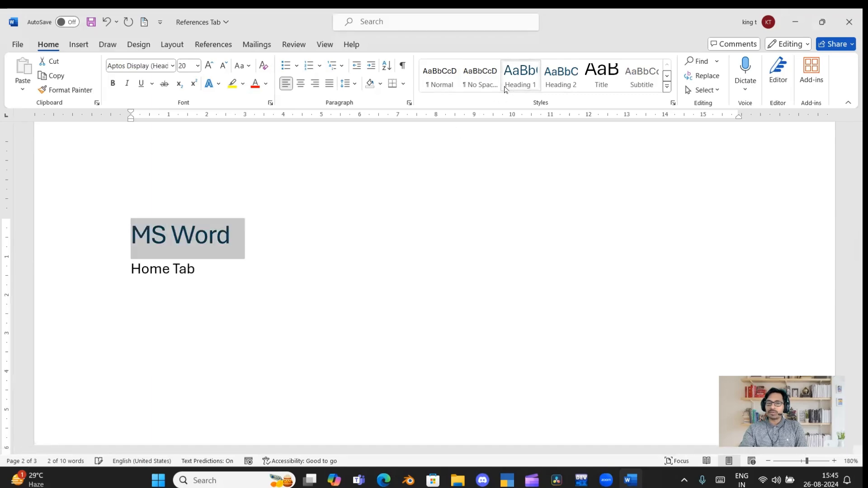
Step: Apply the Heading 1 style to the MS Excel title on the third page
scroll(163, 316, "down", 5)
scroll(164, 316, "down", 8)
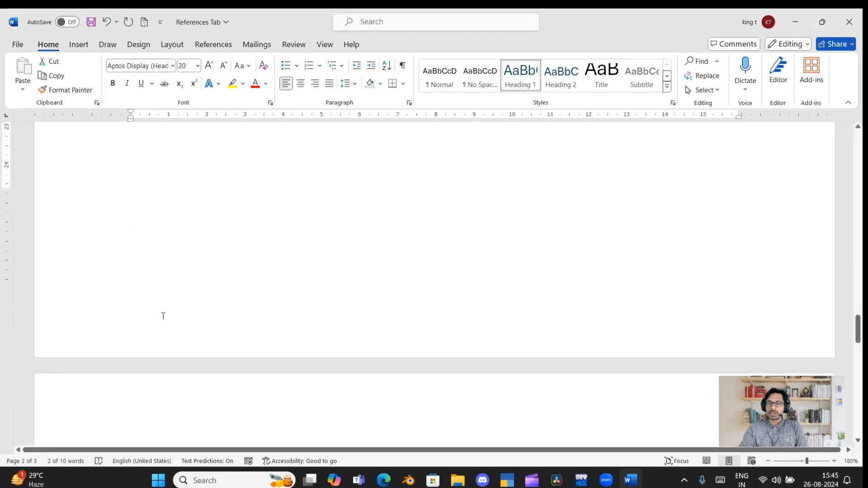
left_click_drag(129, 211, 201, 213)
left_click(513, 78)
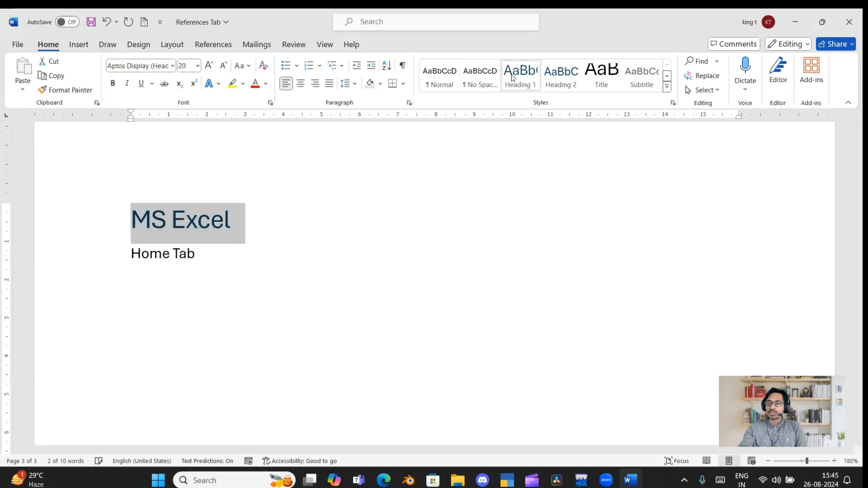
Step: Return to the first page and start a new line below the MS Office heading
scroll(177, 340, "up", 1)
scroll(176, 341, "down", 5)
scroll(180, 337, "up", 20)
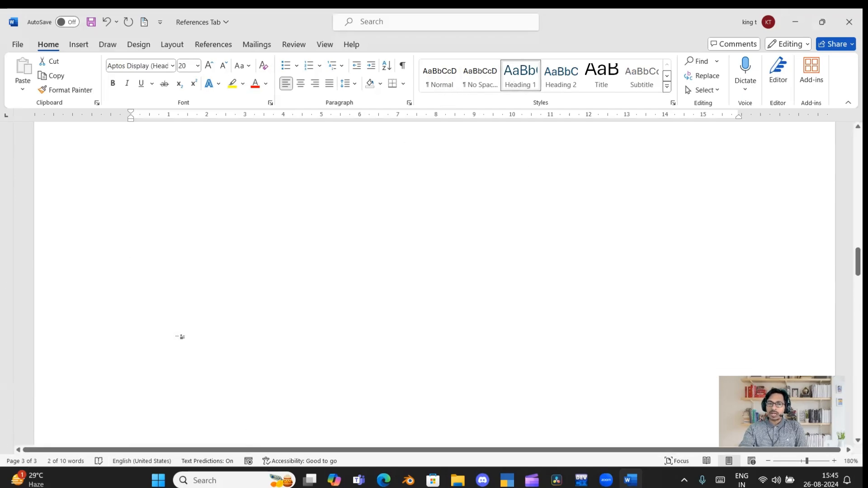
scroll(194, 326, "up", 3)
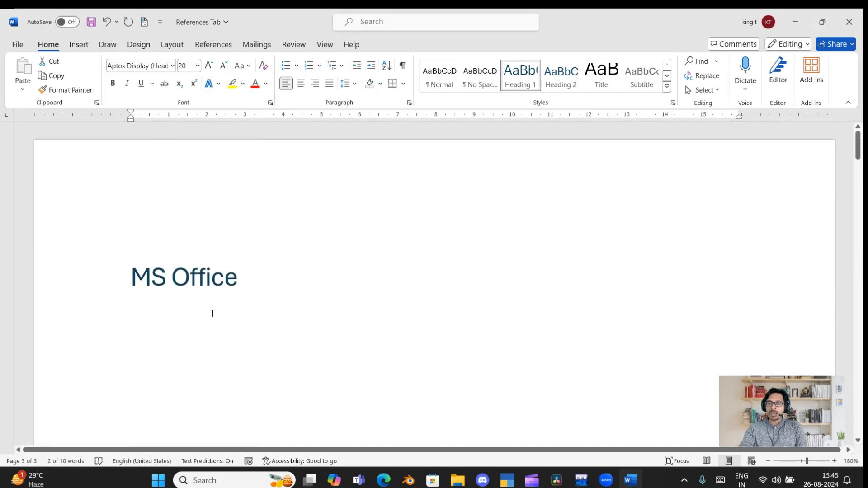
left_click(253, 281)
key("Return")
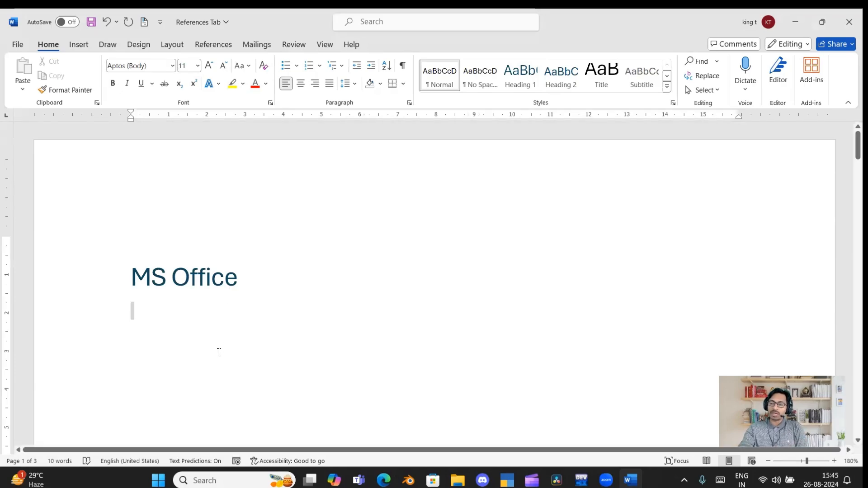
Step: Apply the Heading 2 style to the Home Tab line under MS Word
scroll(195, 319, "down", 15)
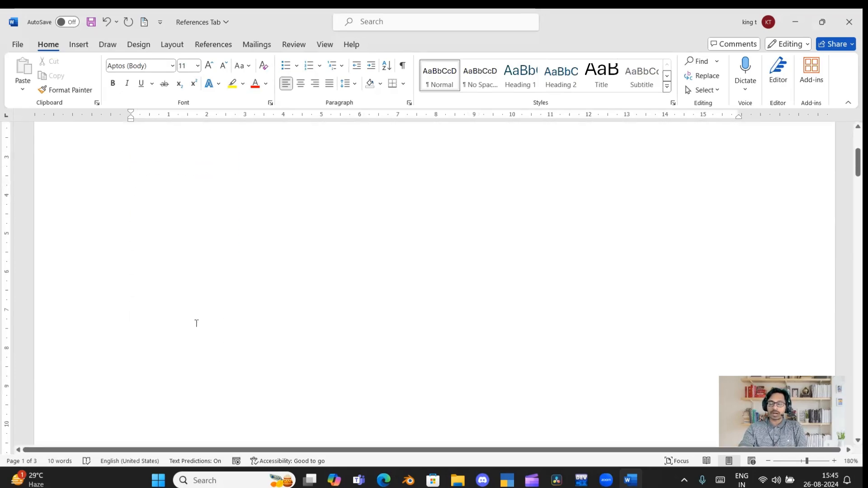
scroll(196, 323, "down", 6)
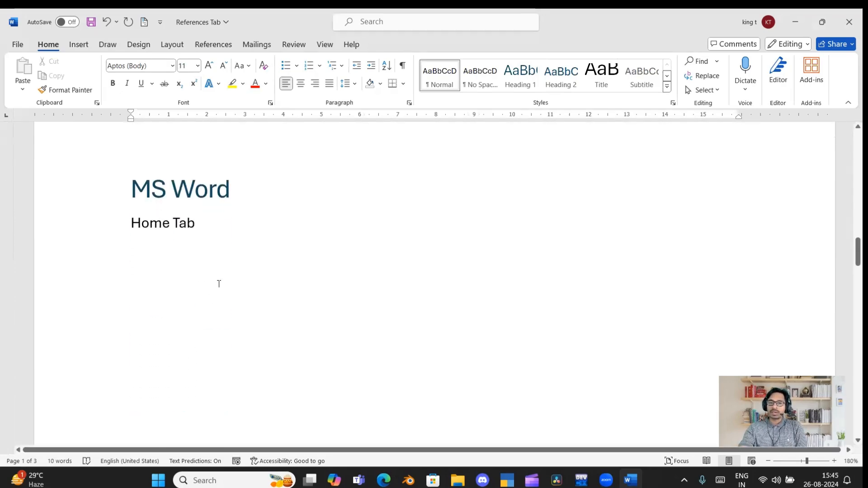
left_click_drag(131, 224, 202, 224)
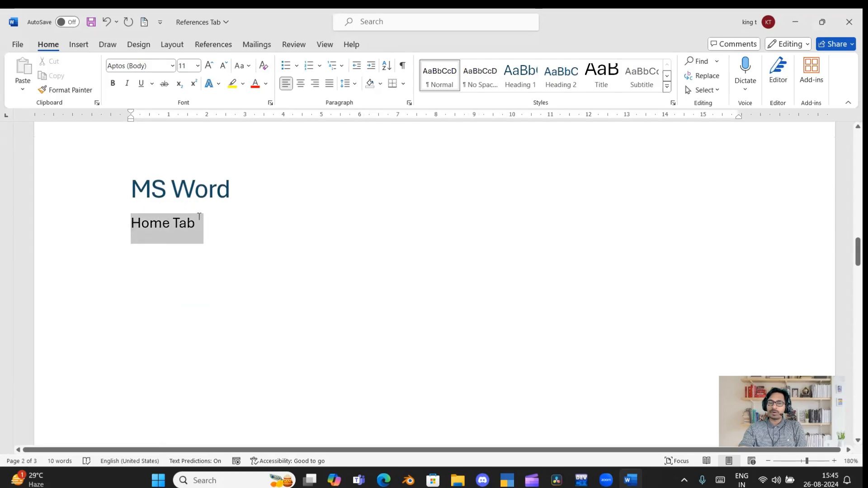
left_click(560, 77)
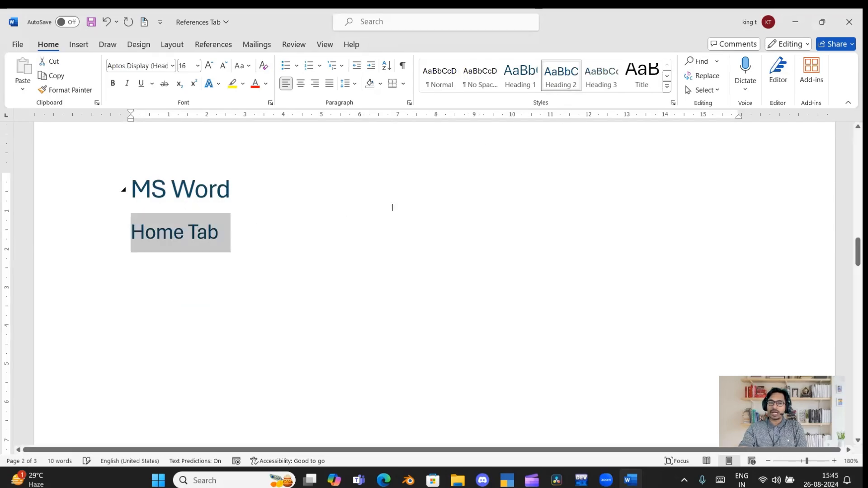
Step: Apply the Heading 2 style to the Home Tab line under MS Excel
scroll(183, 313, "down", 4)
scroll(182, 312, "down", 8)
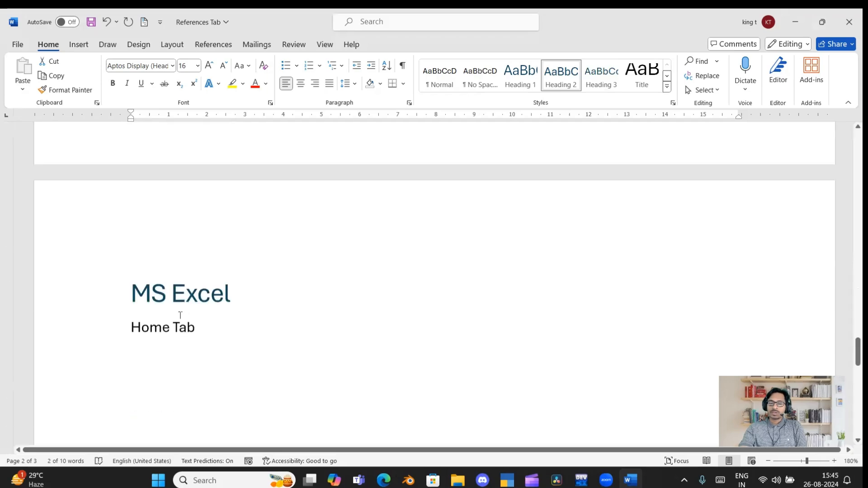
left_click_drag(129, 216, 217, 213)
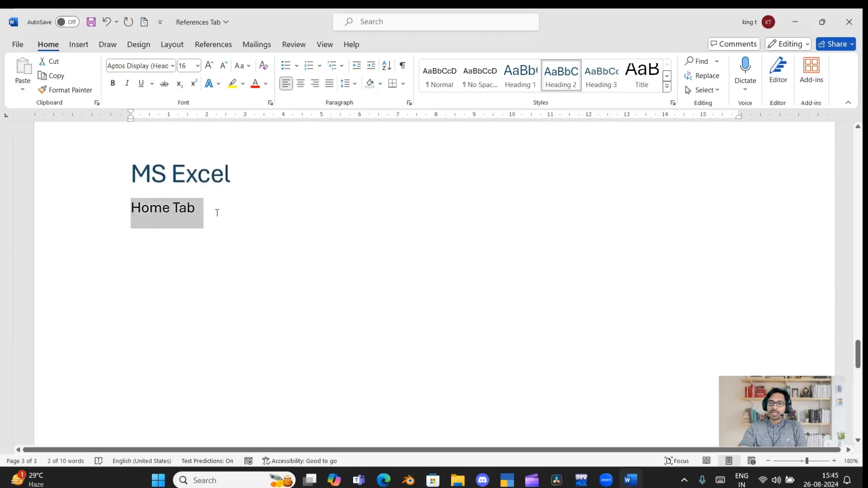
left_click(566, 81)
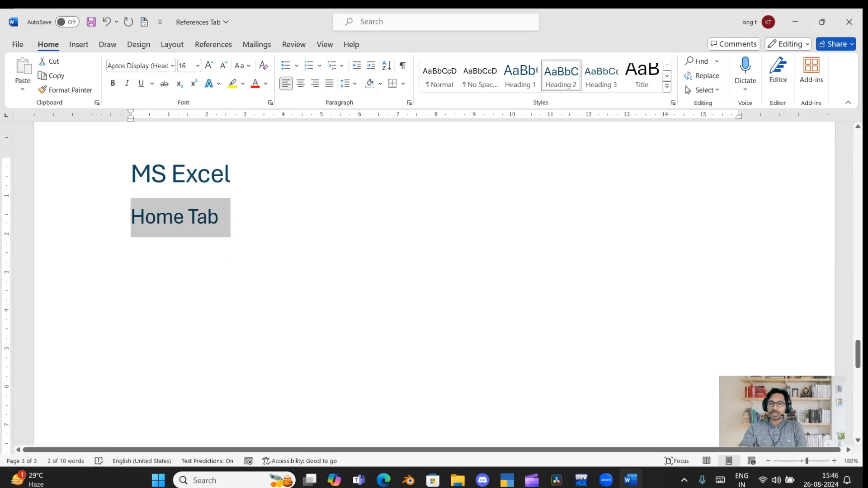
Step: Insert a page break before the MS Office heading to make a blank page at the start of the document
scroll(217, 259, "up", 10)
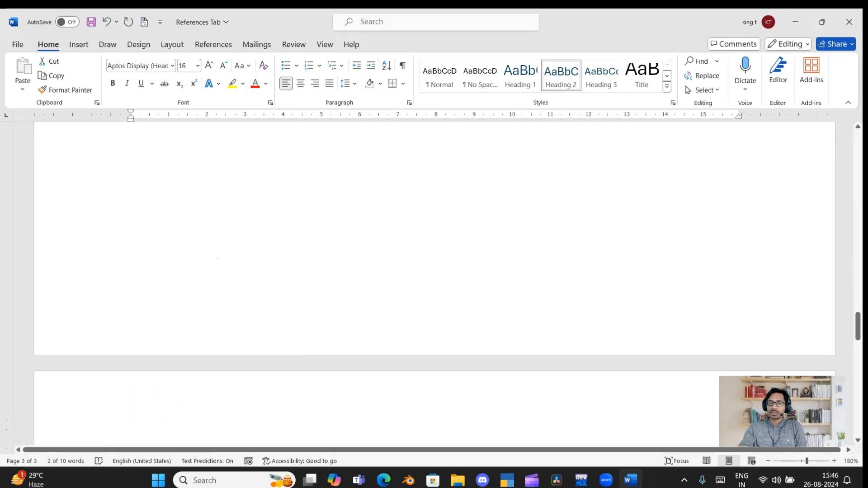
scroll(217, 259, "up", 10)
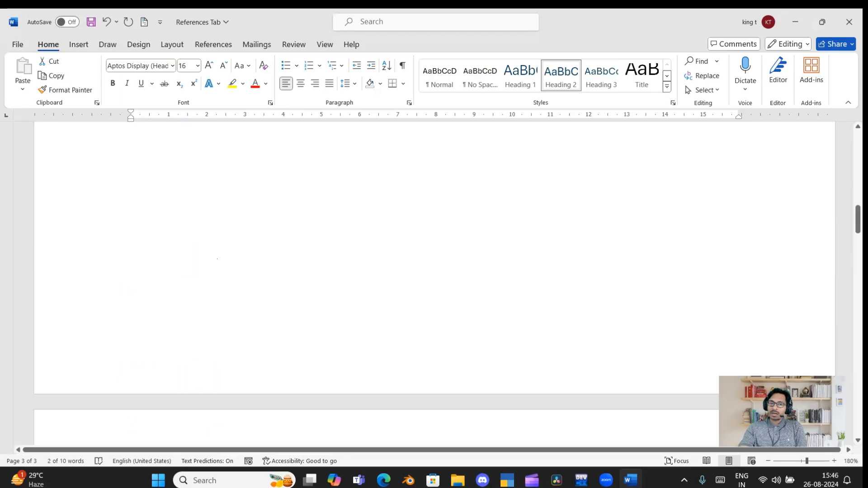
scroll(217, 258, "up", 5)
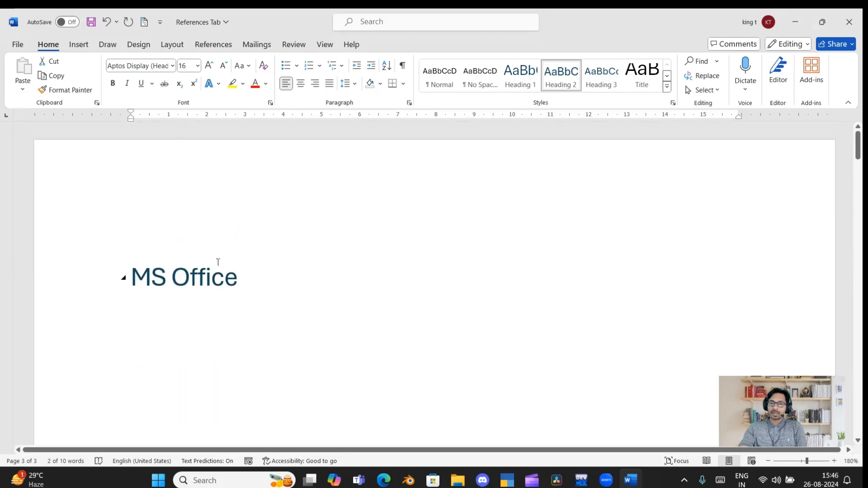
left_click(129, 276)
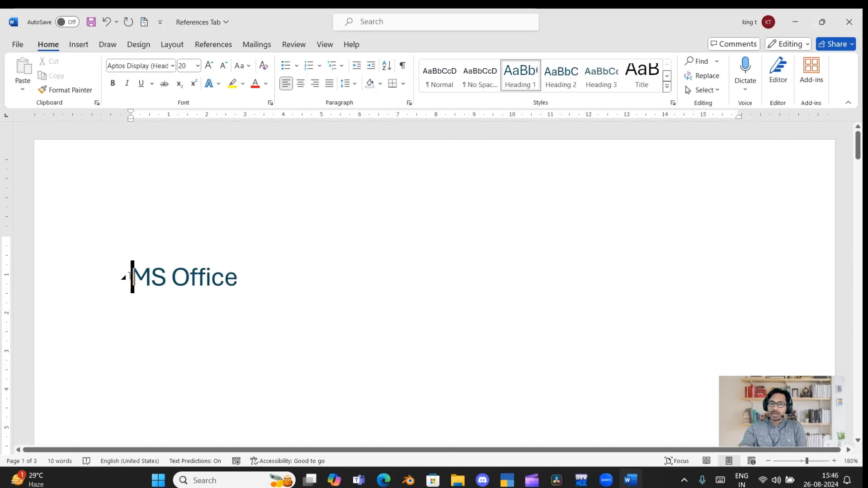
key("ctrl+Return")
key("ctrl+Return")
scroll(151, 241, "up", 5)
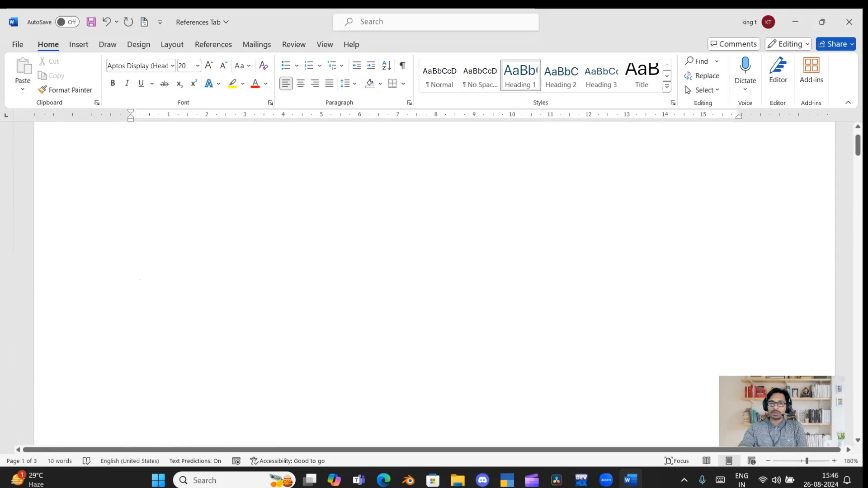
Step: Insert an Automatic Table 1 table of contents on the blank first page
left_click(151, 240)
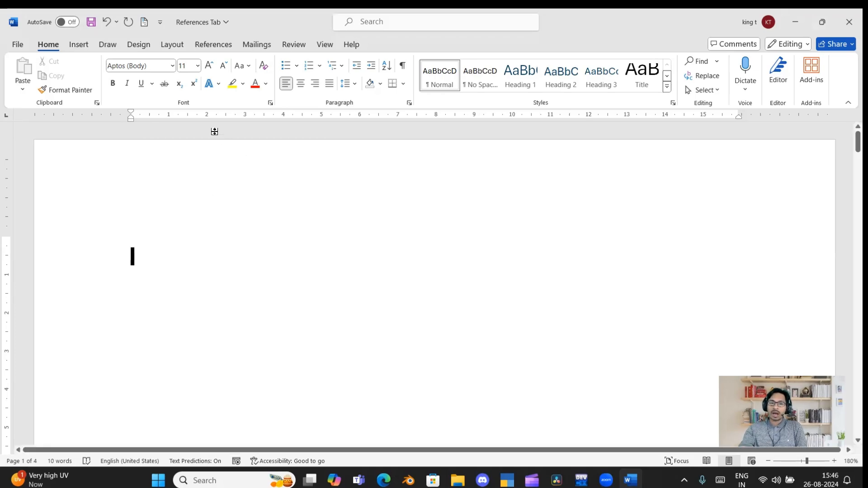
left_click(213, 44)
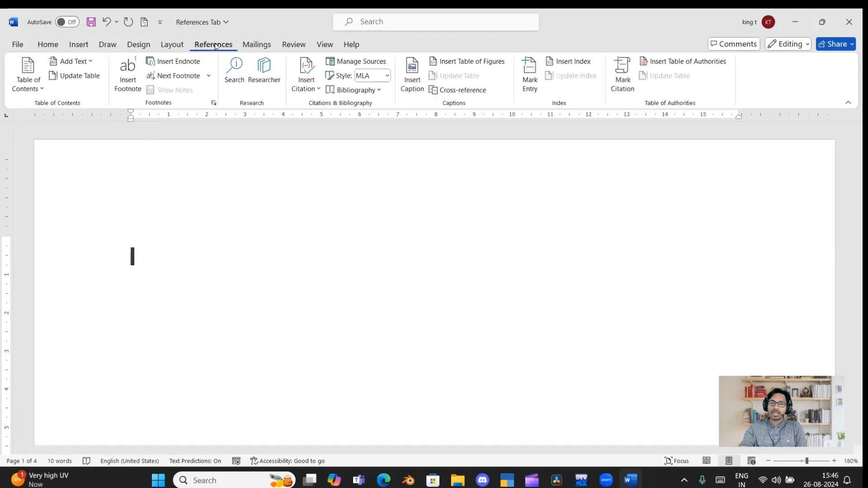
left_click(34, 88)
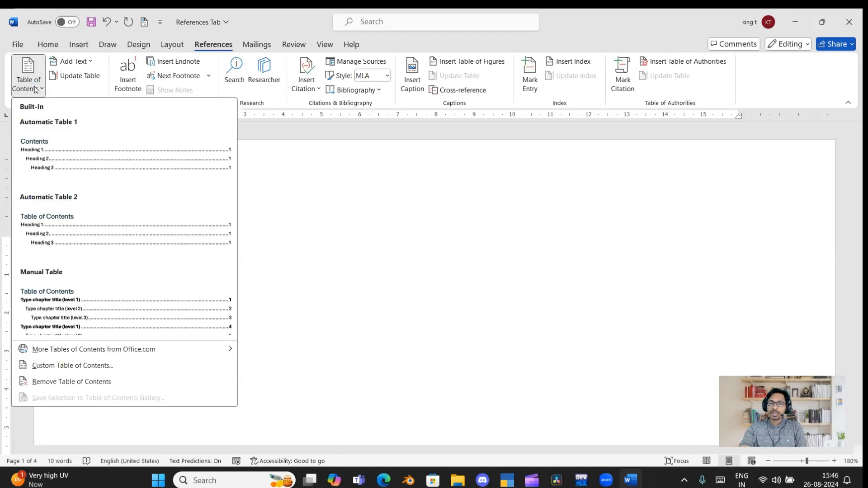
left_click(49, 159)
scroll(75, 186, "up", 4)
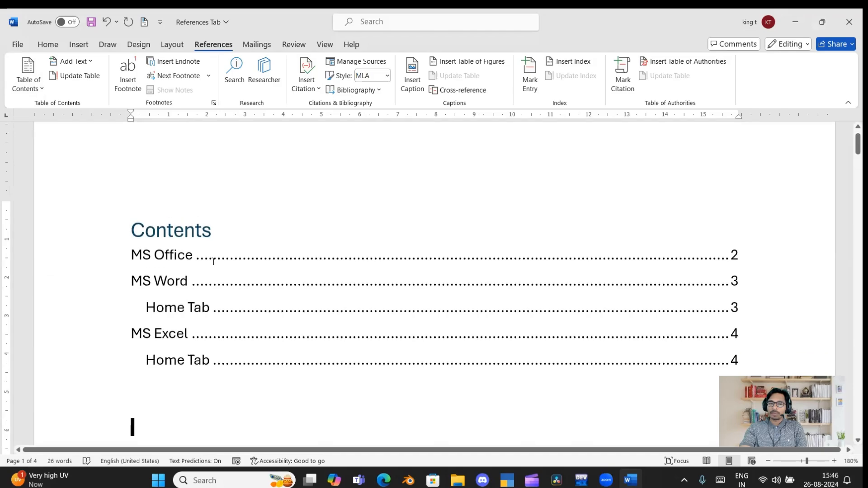
Step: Insert a page break before the Home Tab heading under MS Word to move it onto its own page
scroll(218, 277, "down", 1)
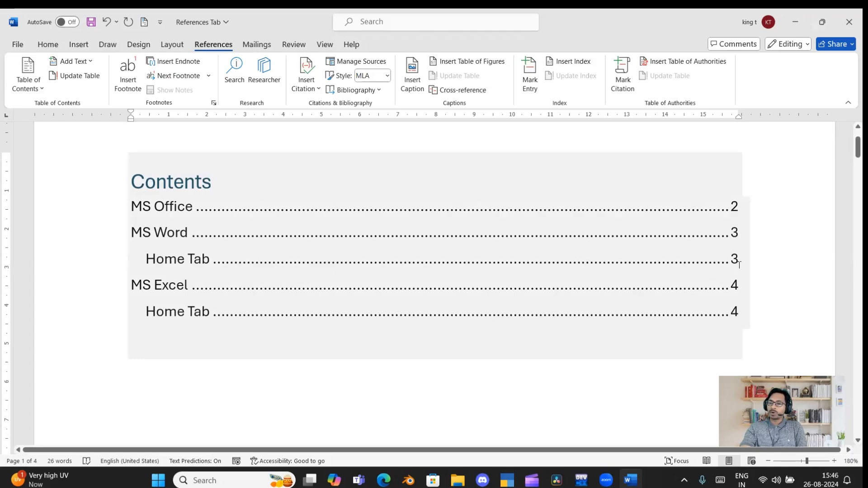
scroll(457, 332, "down", 4)
scroll(215, 368, "down", 10)
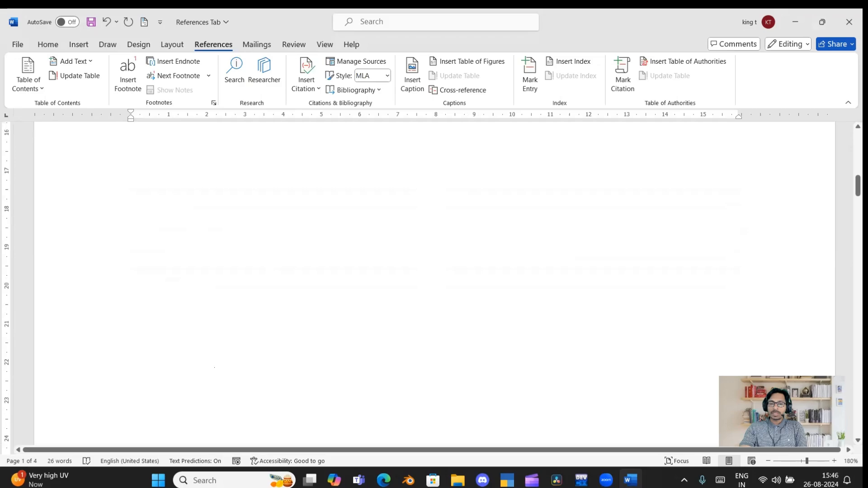
scroll(214, 373, "down", 5)
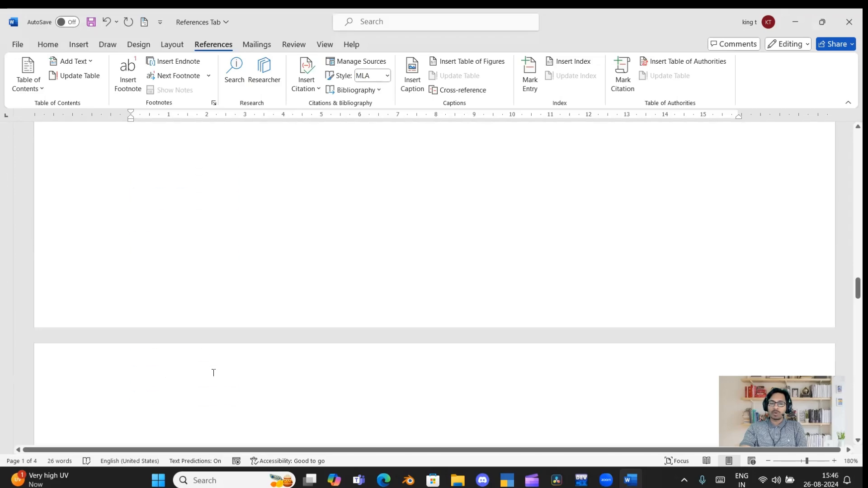
left_click(133, 275)
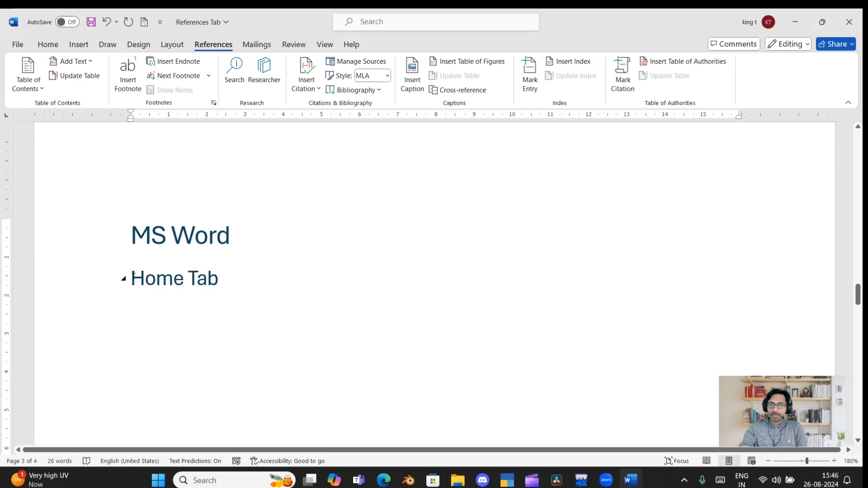
key("ctrl+Return")
key("ctrl+Return")
Step: Insert a page break before the Home Tab heading under MS Excel to move it onto its own page
scroll(201, 292, "up", 20)
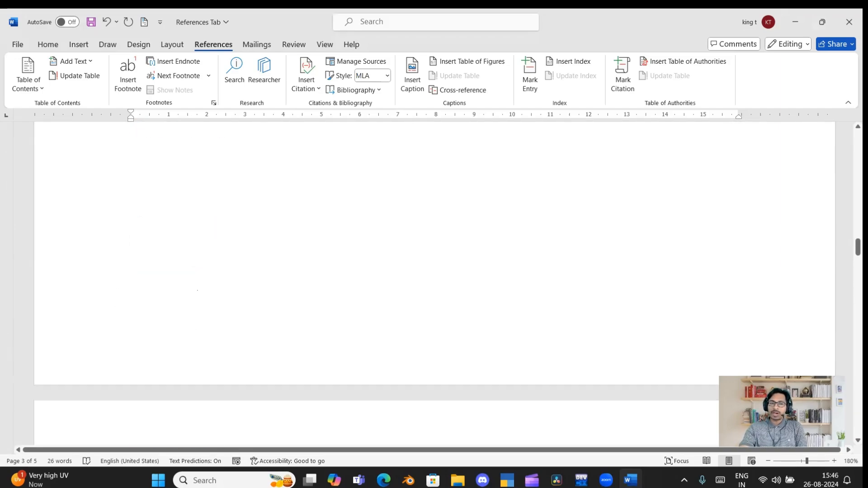
scroll(193, 289, "up", 10)
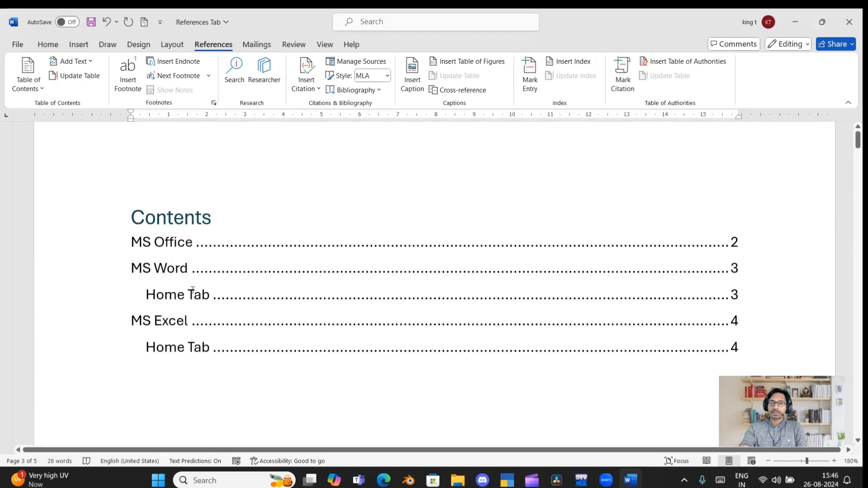
scroll(184, 317, "down", 10)
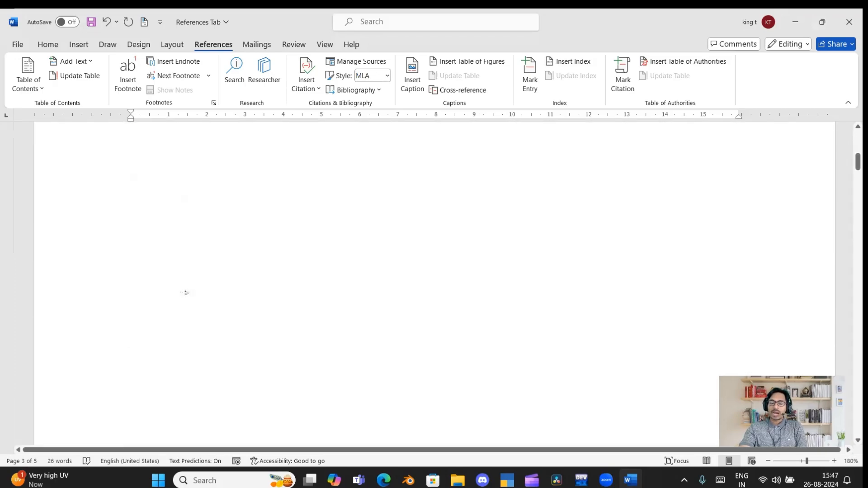
scroll(189, 297, "down", 15)
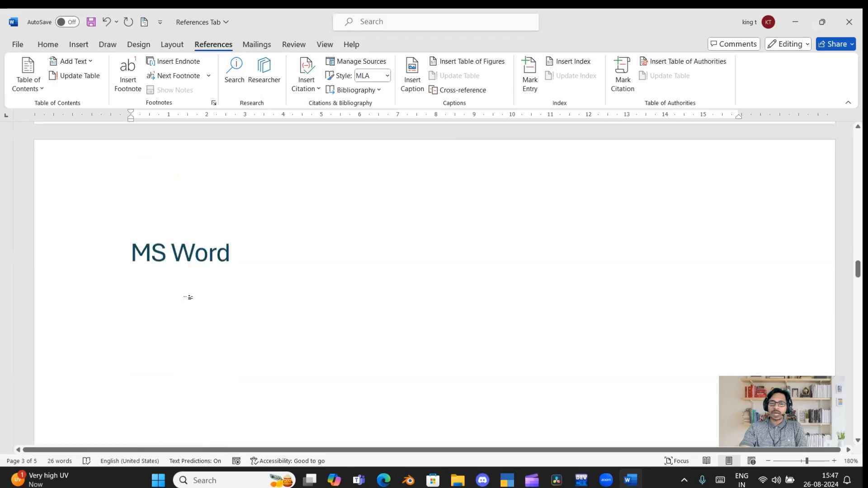
scroll(166, 317, "down", 15)
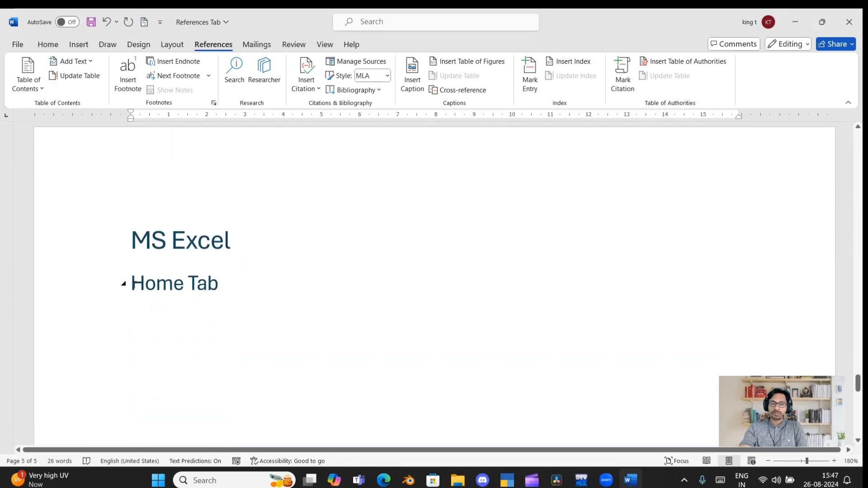
left_click(133, 284)
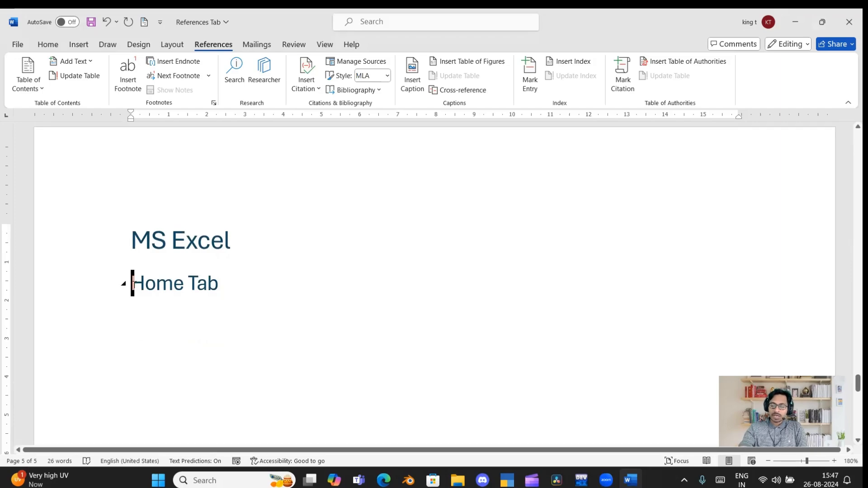
key("ctrl+Return")
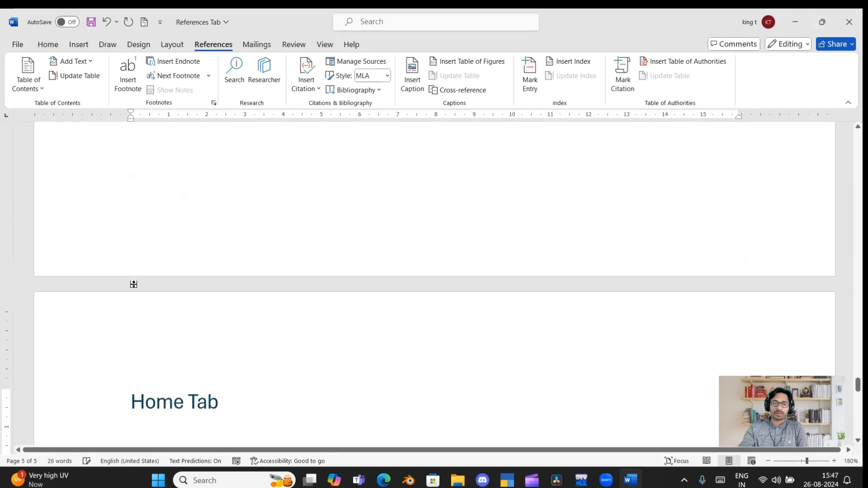
Step: Update the entire table of contents on the first page to reflect the moved headings
scroll(182, 311, "up", 8)
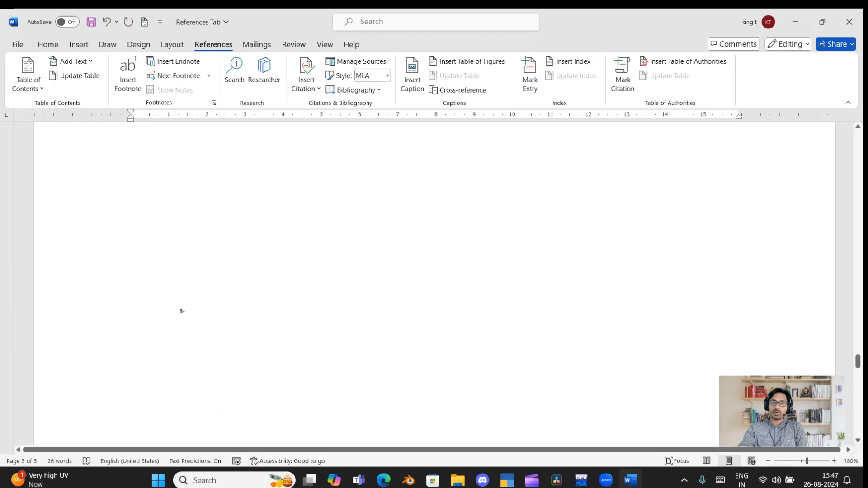
scroll(181, 311, "up", 10)
scroll(177, 314, "down", 3)
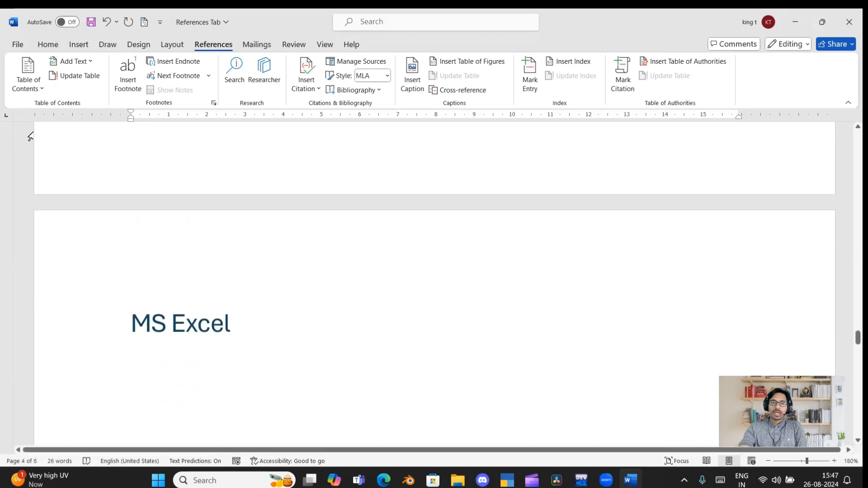
scroll(232, 339, "up", 10)
scroll(233, 339, "up", 10)
scroll(233, 339, "up", 10)
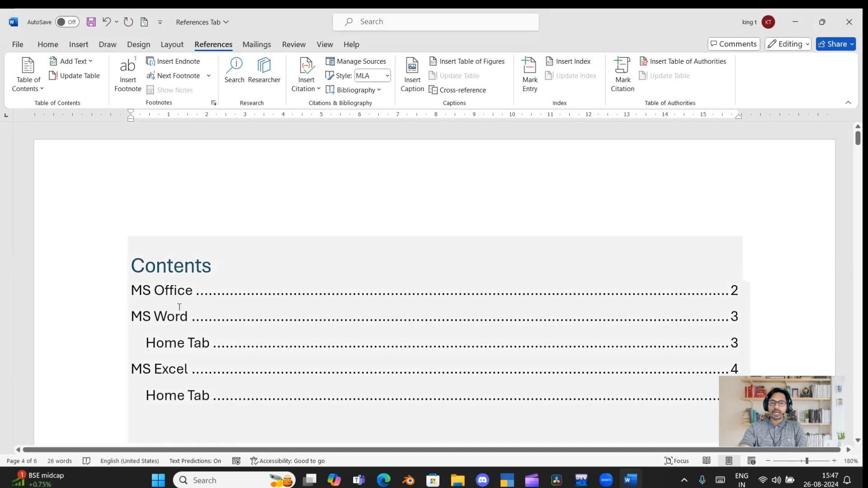
left_click(75, 77)
left_click(368, 241)
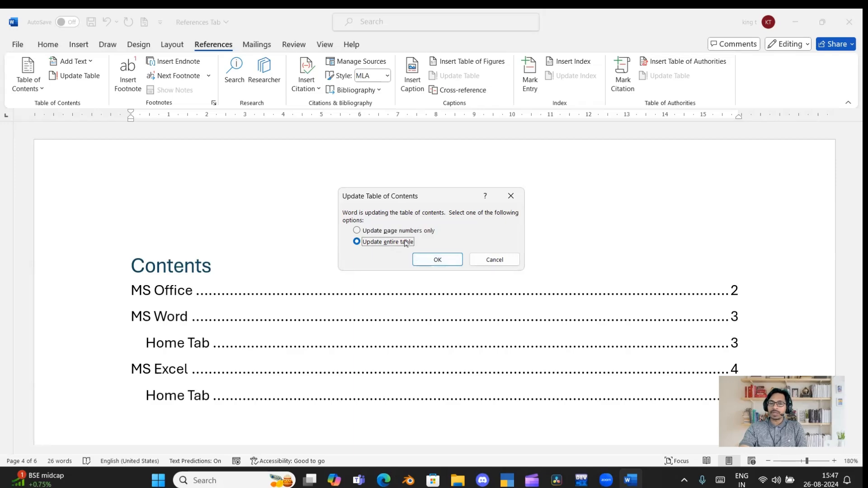
left_click(434, 260)
scroll(486, 296, "down", 2)
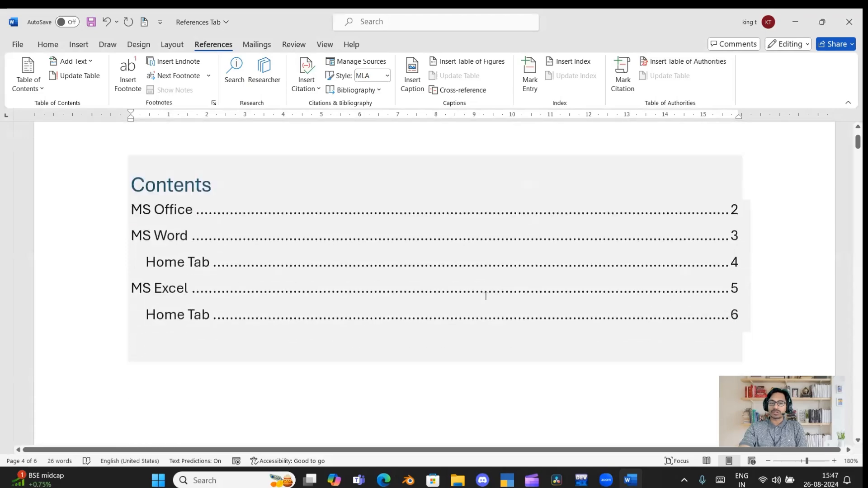
scroll(524, 292, "down", 1)
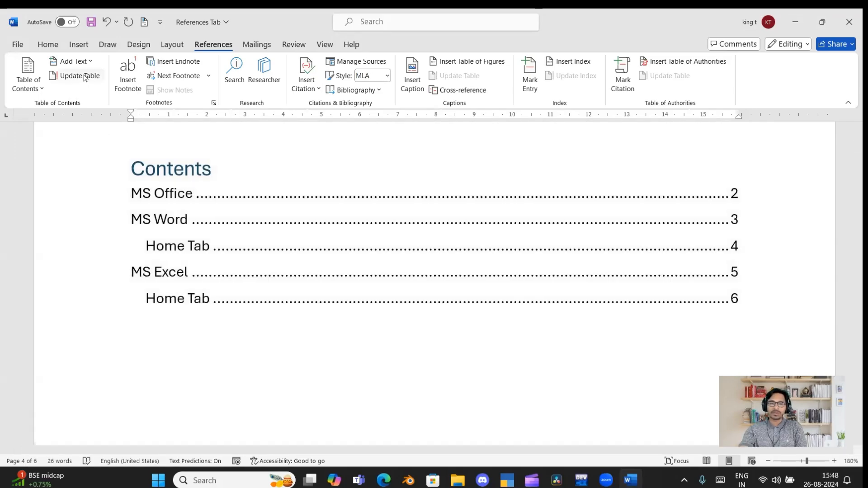
Step: Examine the Add Text level options for the MS Office entry in the table of contents
left_click(180, 193)
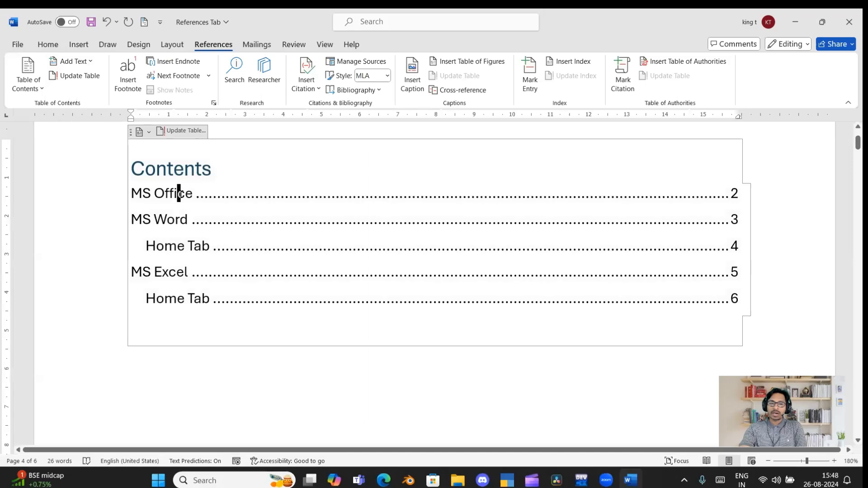
left_click(87, 62)
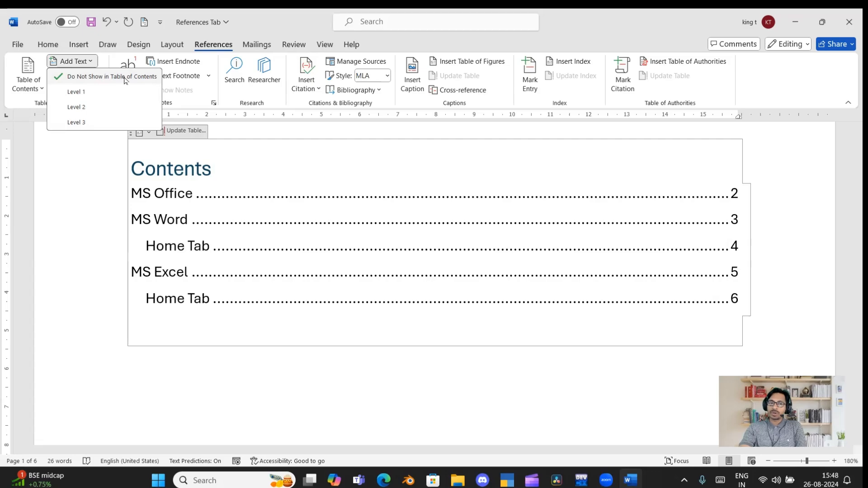
left_click(121, 93)
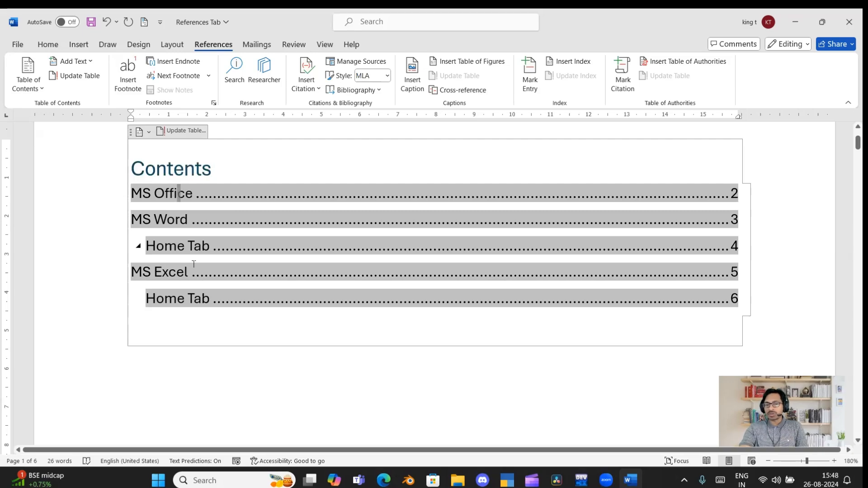
left_click(218, 323)
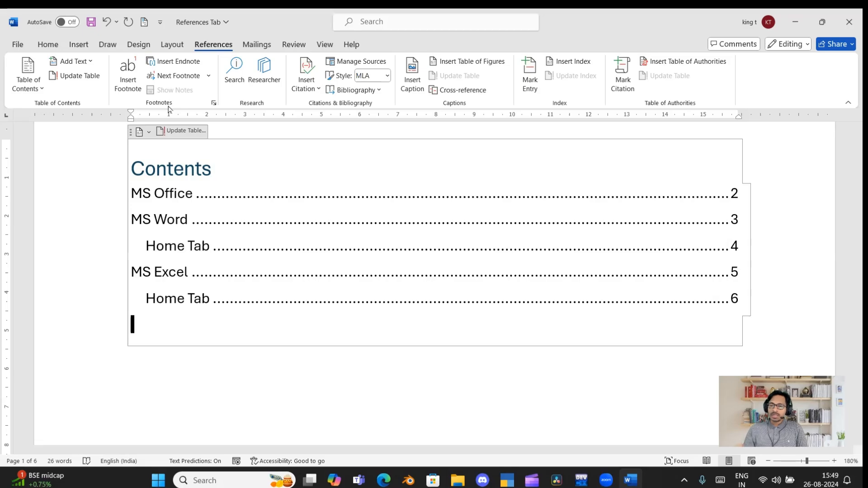
Step: Add the text SBI on a new line below the MS Office heading on page 2
scroll(180, 367, "down", 10)
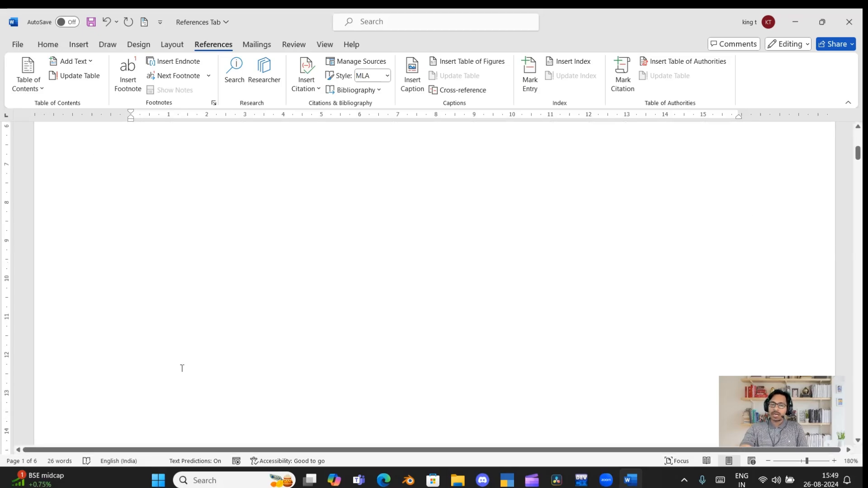
scroll(180, 367, "down", 5)
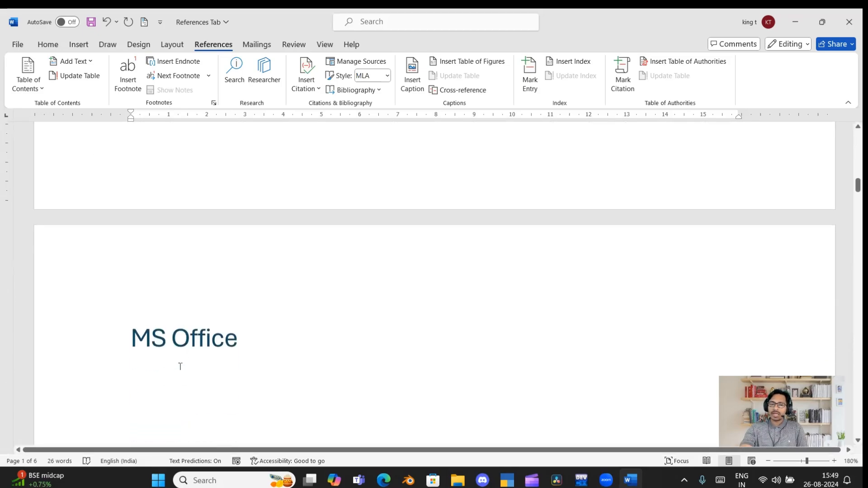
left_click(243, 338)
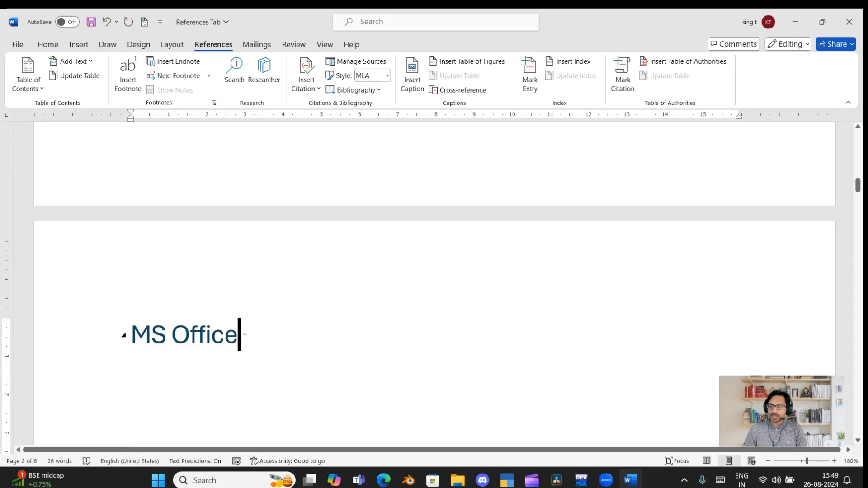
key("Return")
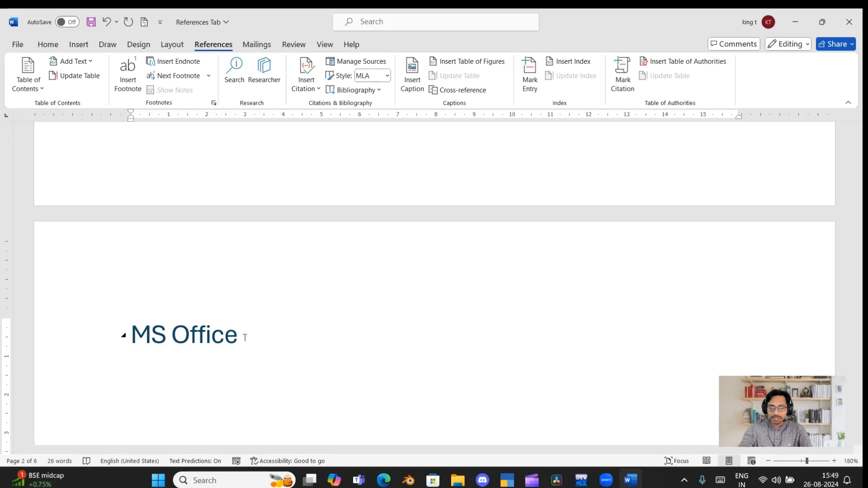
type("SB")
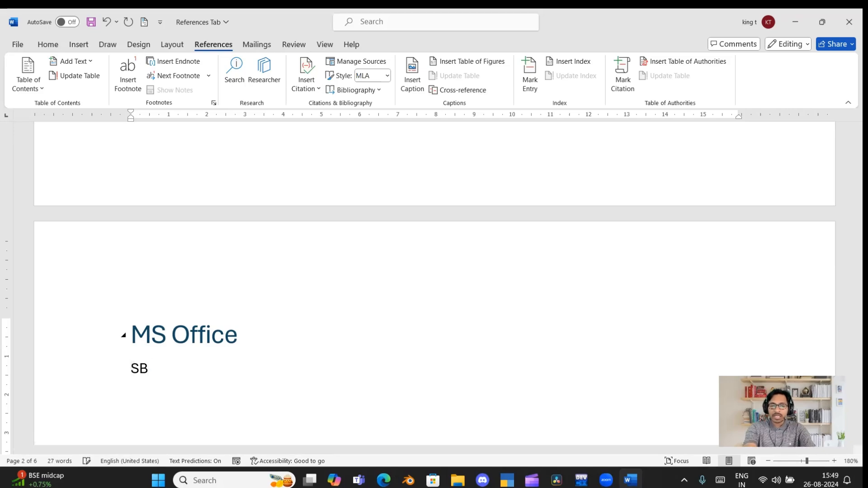
type("I")
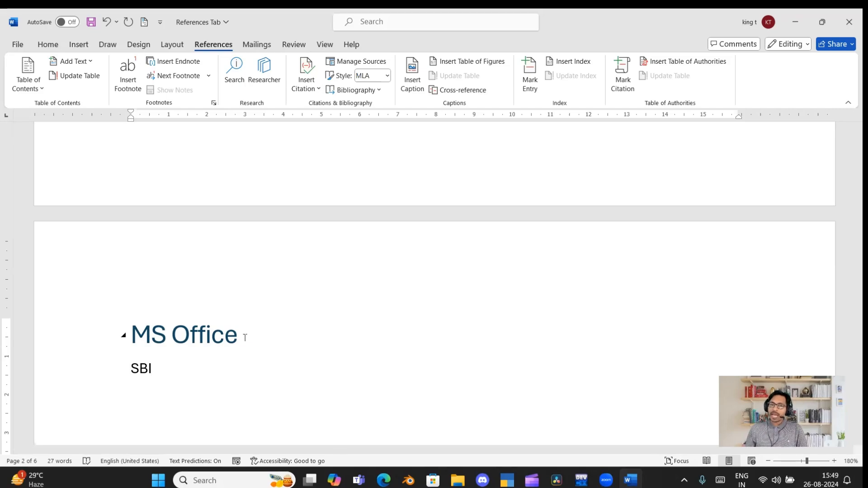
Step: Insert a footnote after SBI with the text State Bank of India
left_click(131, 86)
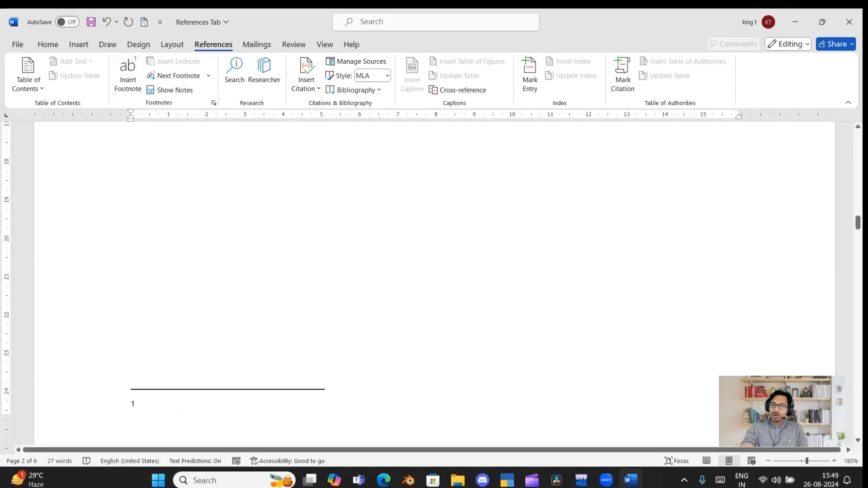
scroll(179, 413, "up", 5)
scroll(179, 412, "up", 10)
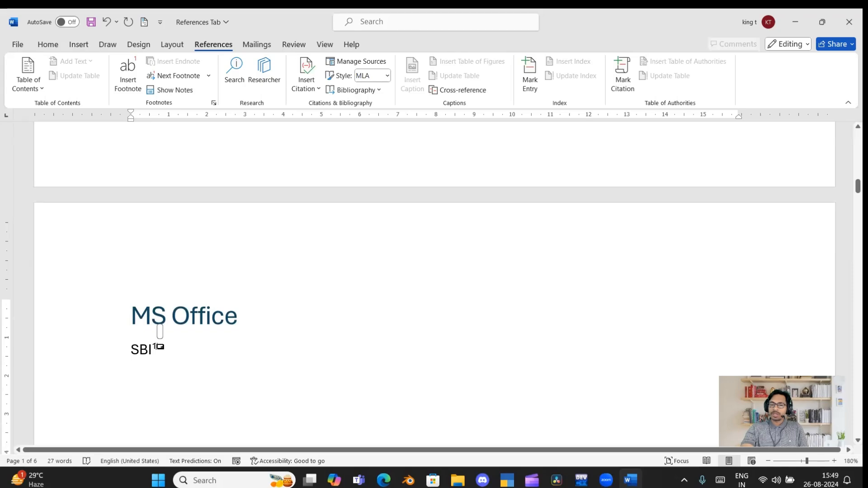
double_click(159, 347)
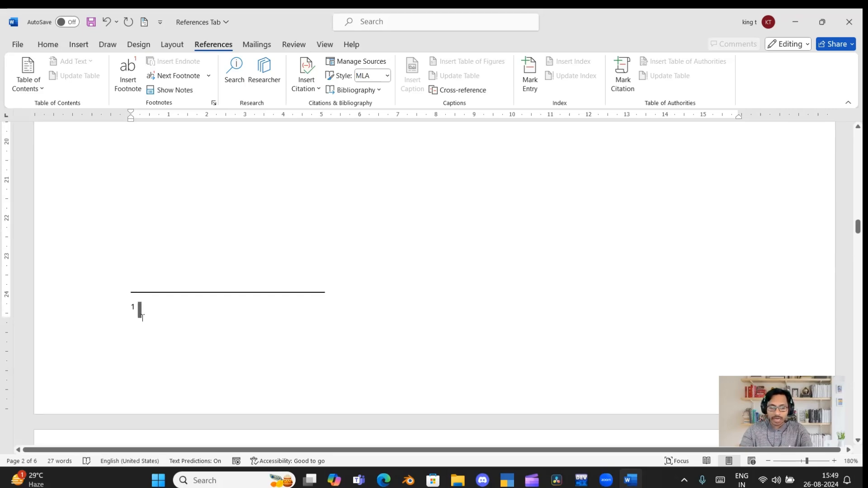
type("State")
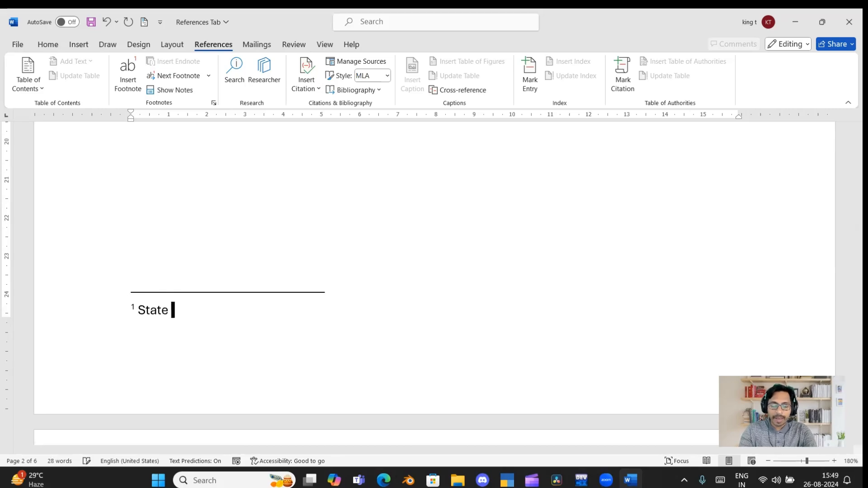
key("Return")
key("BackSpace")
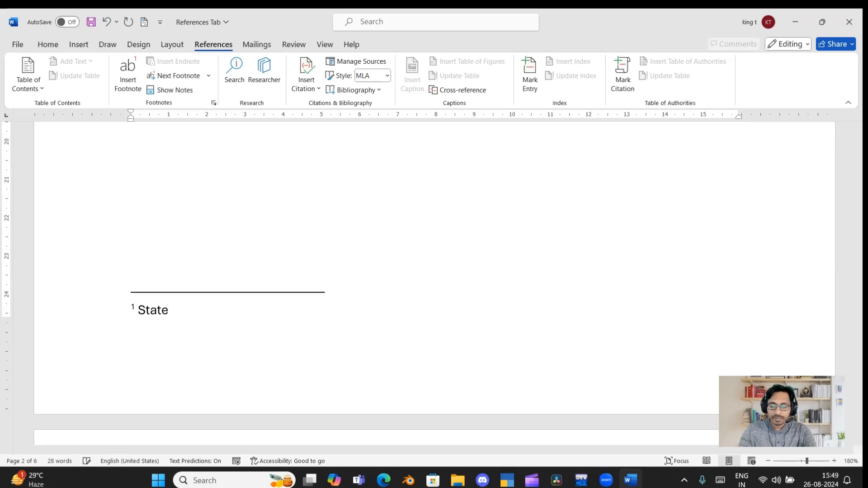
type("Bank of India")
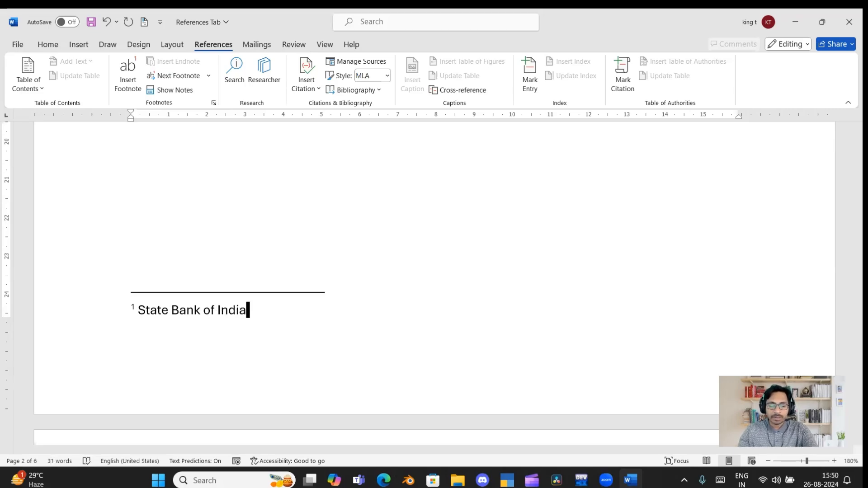
Step: Check the footnote reference mark after SBI and preview its note text
scroll(219, 324, "down", 5)
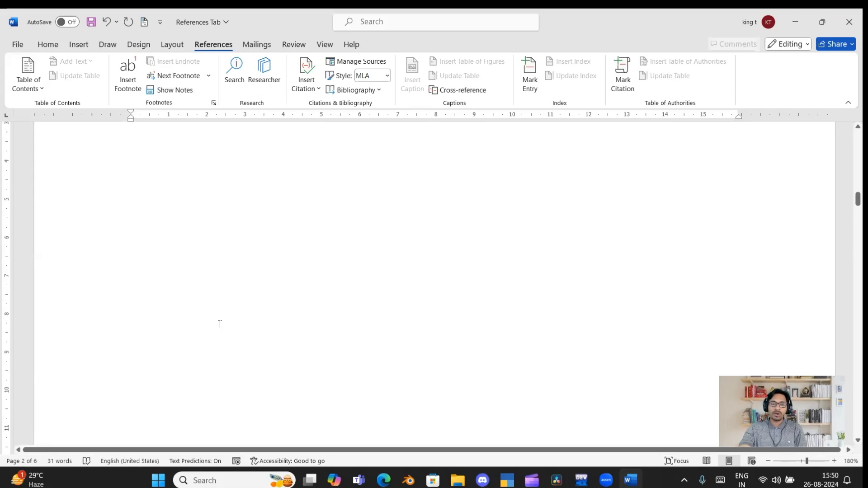
scroll(219, 324, "up", 8)
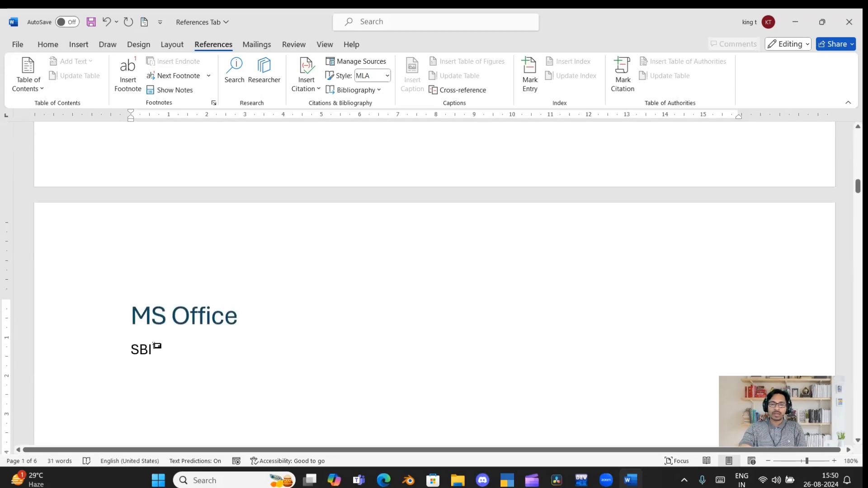
left_click(155, 348)
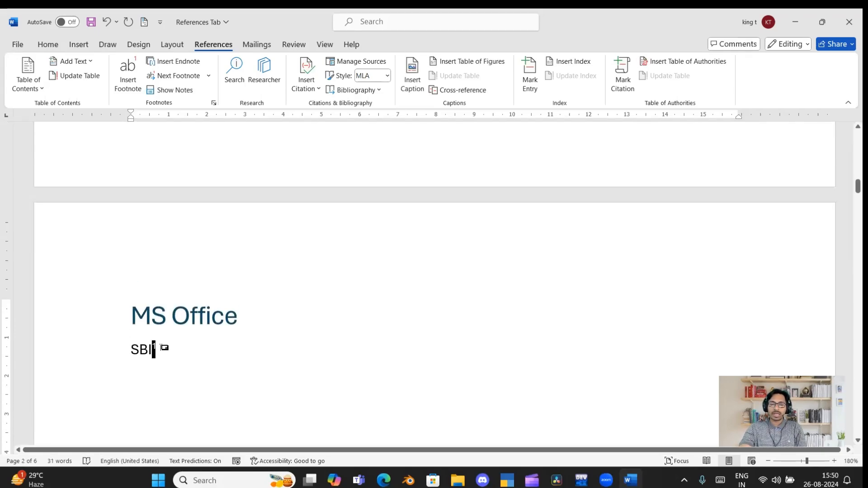
mouse_move(160, 342)
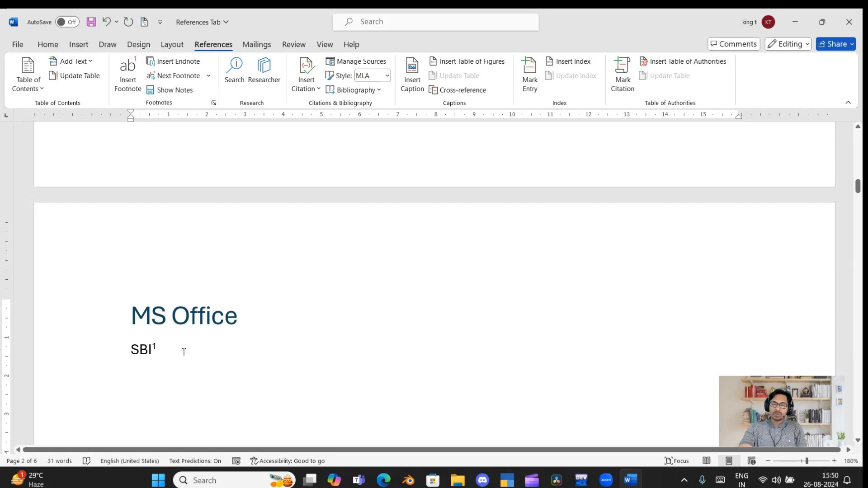
Step: Add the text UB on a new line below SBI under the MS Office heading
scroll(183, 352, "down", 1)
left_click(177, 302)
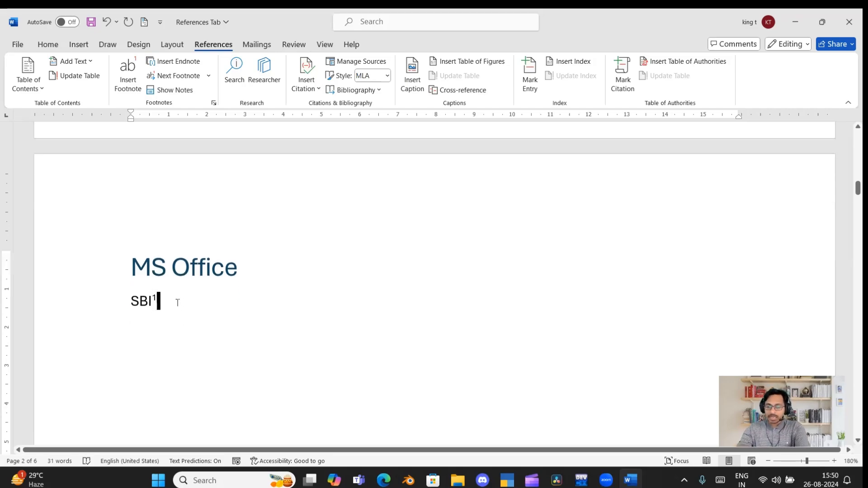
key("Return")
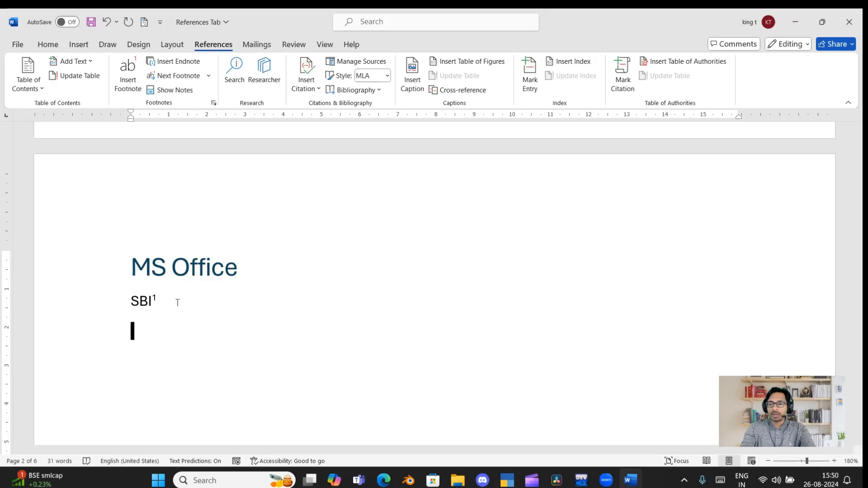
type("UB")
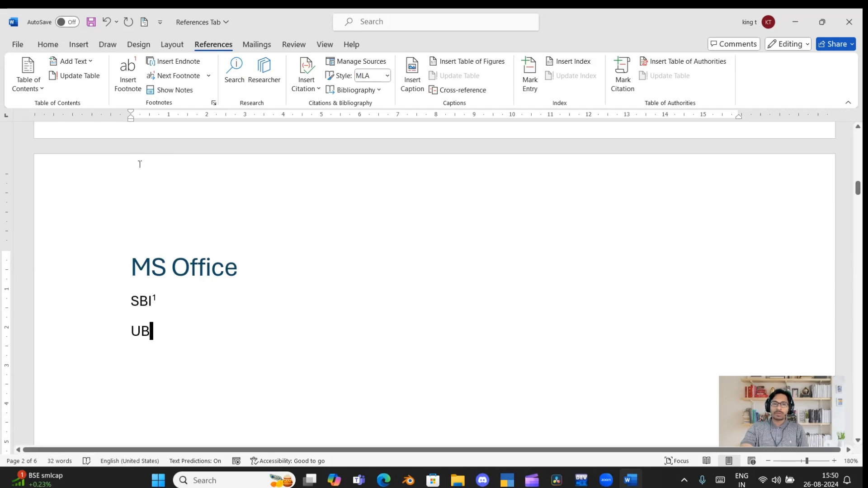
Step: Insert a footnote after UB with the text Union Bank
left_click(128, 75)
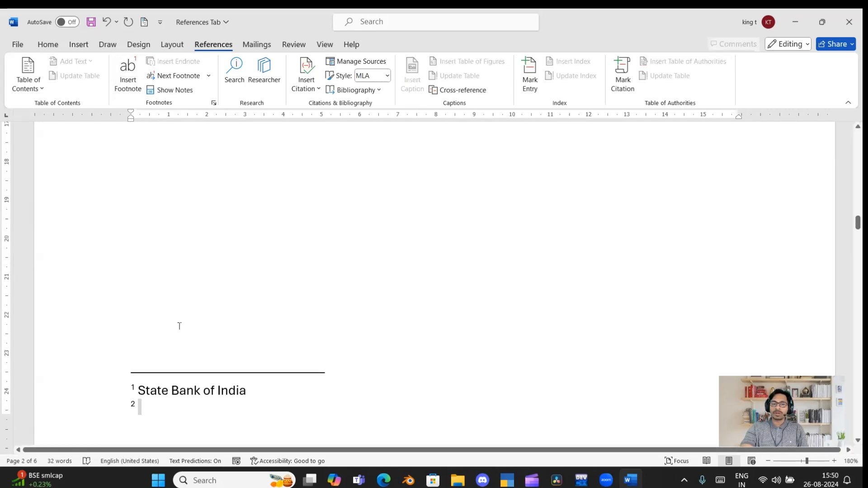
scroll(179, 325, "up", 10)
scroll(178, 324, "down", 1)
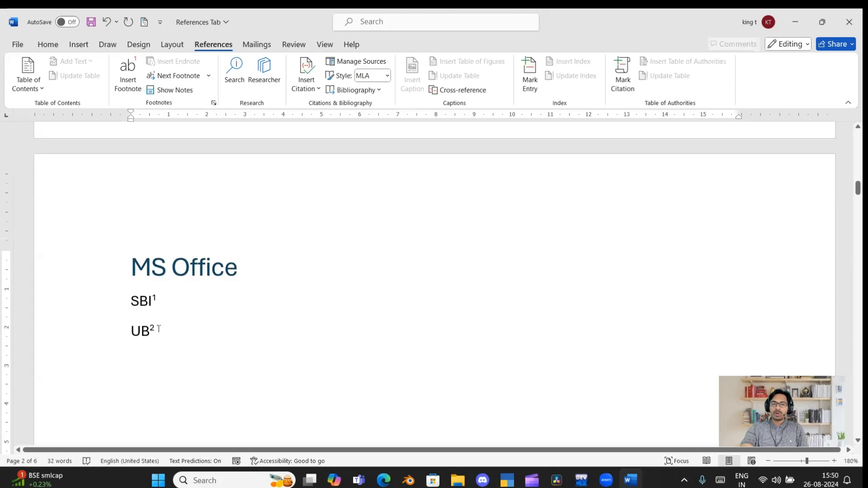
scroll(161, 349, "down", 9)
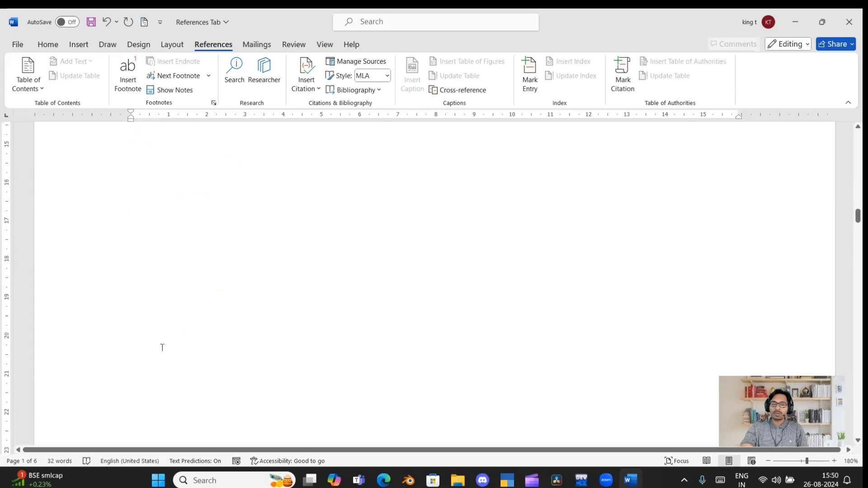
scroll(162, 348, "down", 10)
scroll(162, 347, "down", 12)
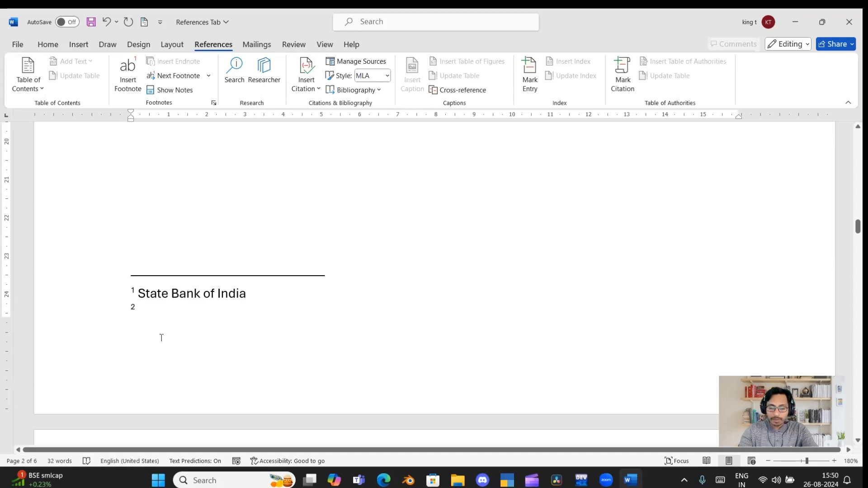
type("Union ")
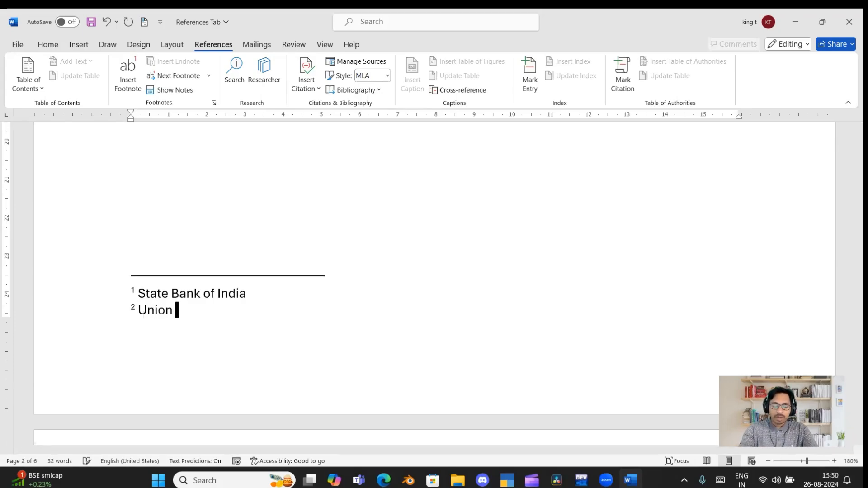
type("Bank")
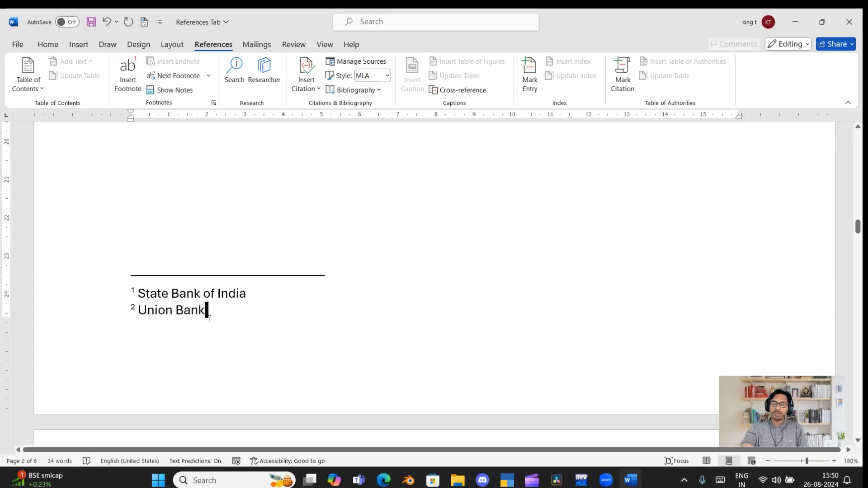
Step: Check the footnote reference marks after SBI and UB on page 2
scroll(209, 320, "up", 12)
scroll(209, 318, "down", 3)
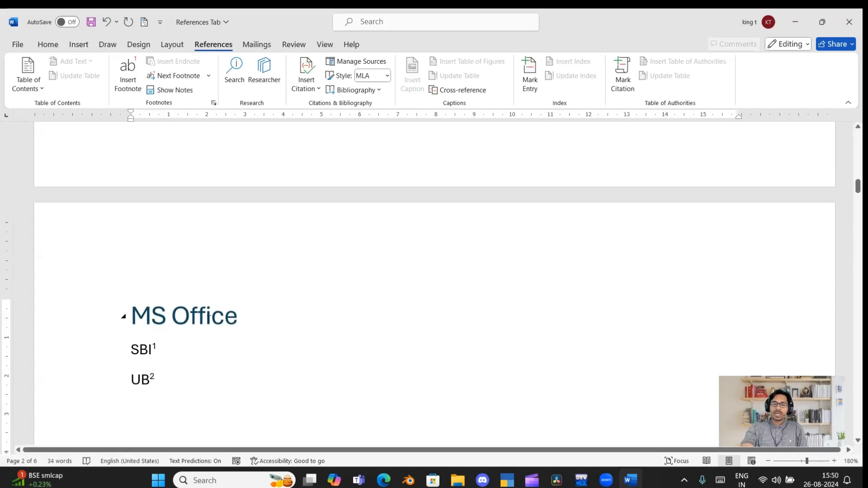
mouse_move(151, 326)
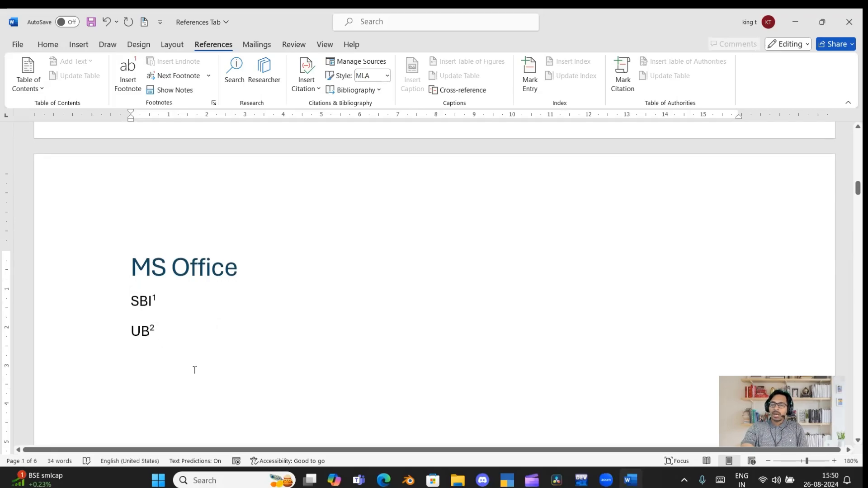
scroll(195, 369, "up", 6)
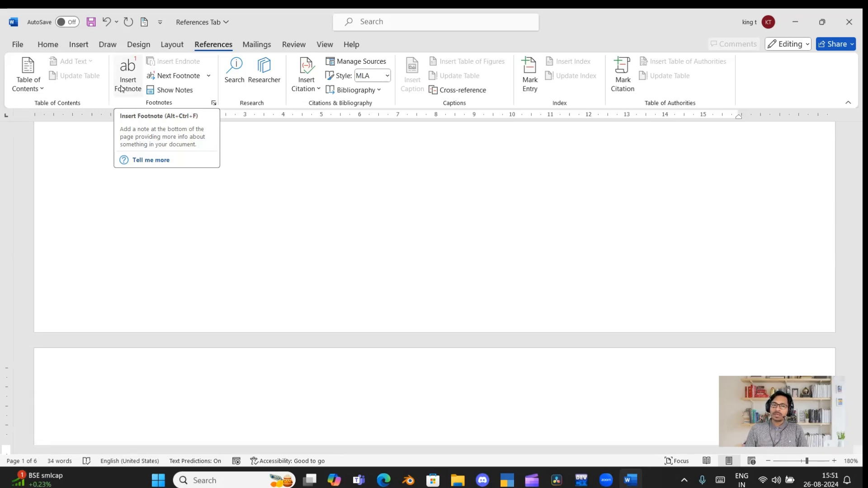
Step: Move between the existing footnotes and review the options for going to the next or previous footnote and endnote
left_click(177, 76)
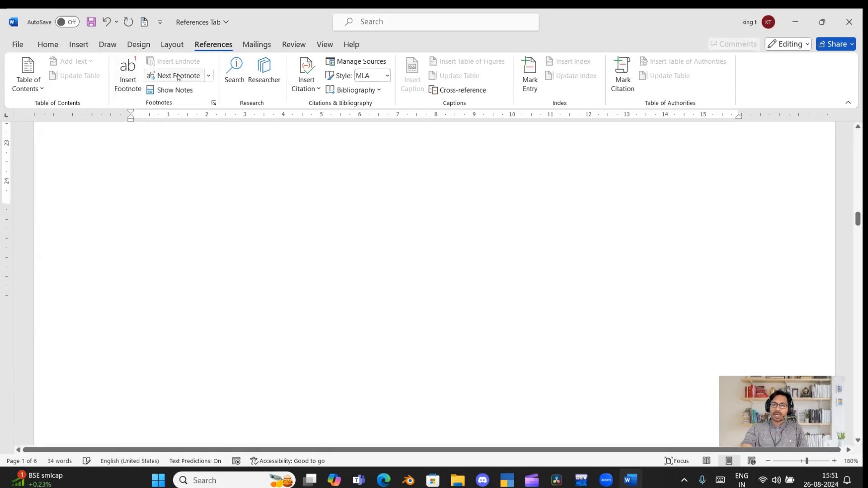
left_click(177, 76)
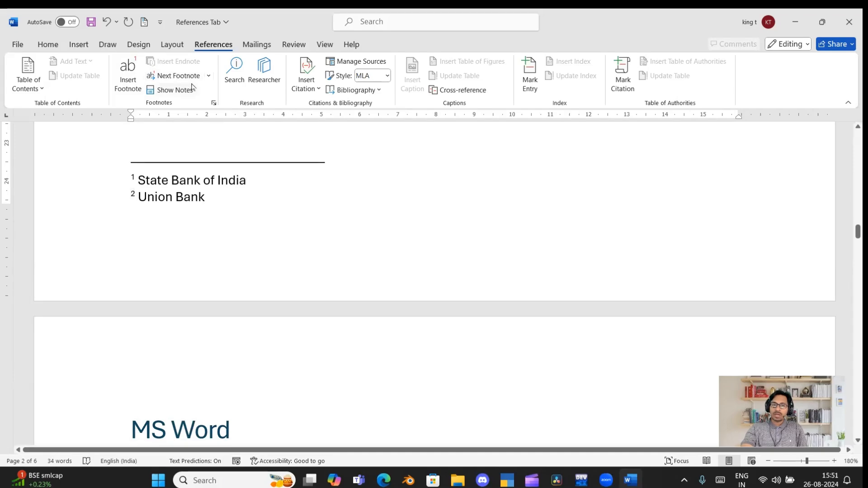
left_click(209, 76)
left_click(197, 117)
left_click(207, 76)
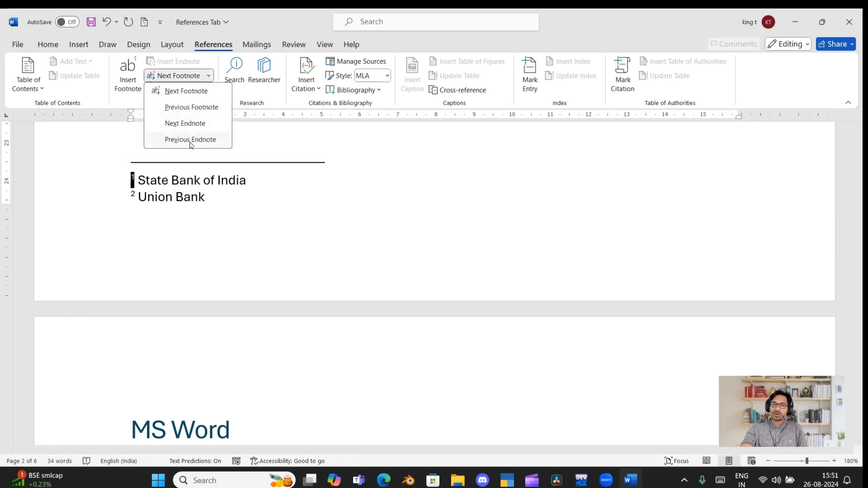
left_click(236, 145)
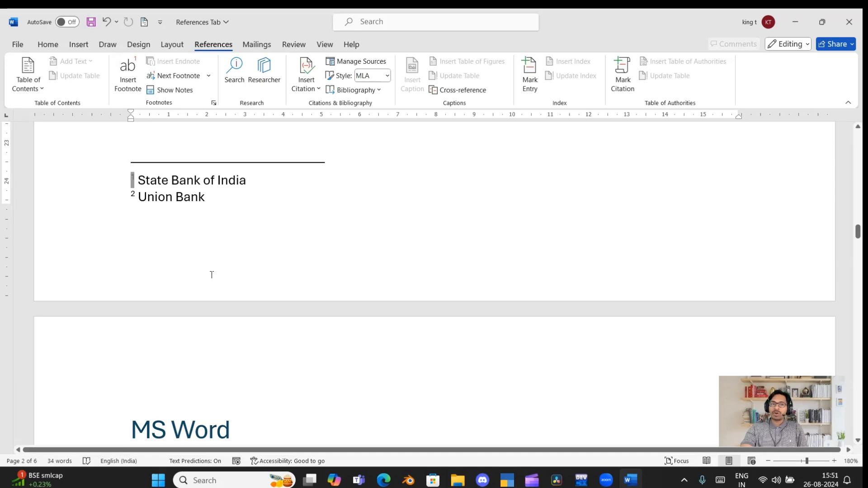
Step: Add the text SBI below the MS Word heading on page 3
scroll(208, 273, "down", 5)
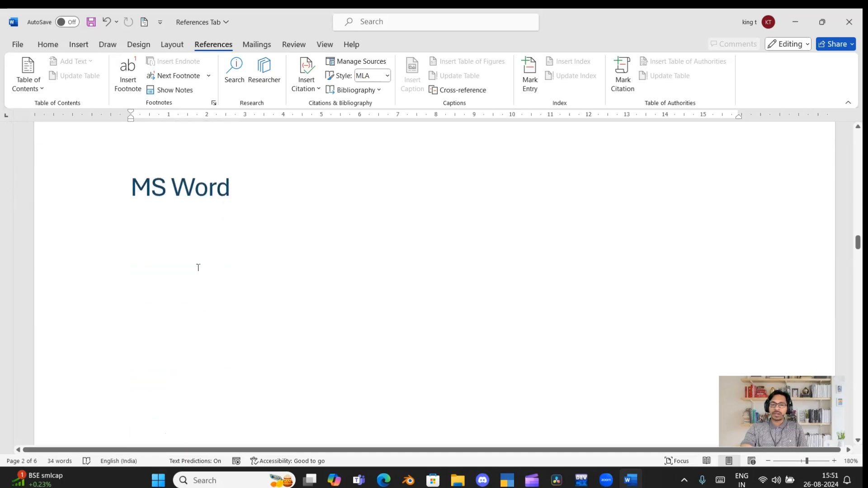
left_click(189, 241)
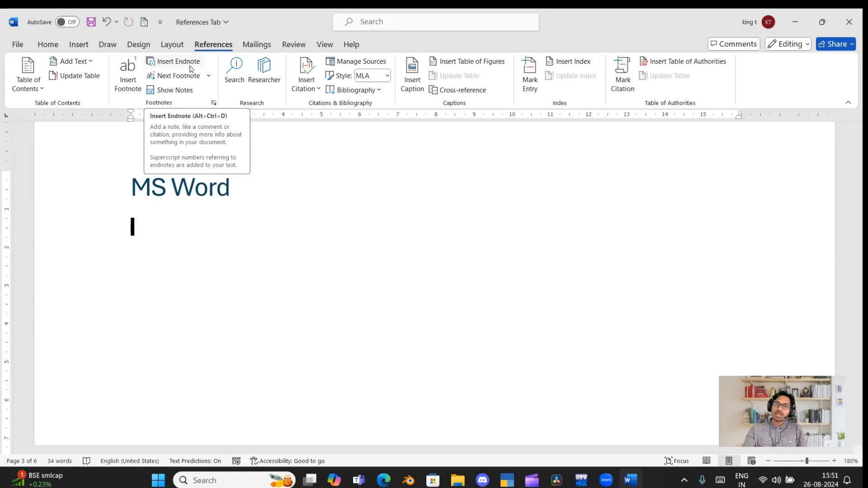
type("SBI")
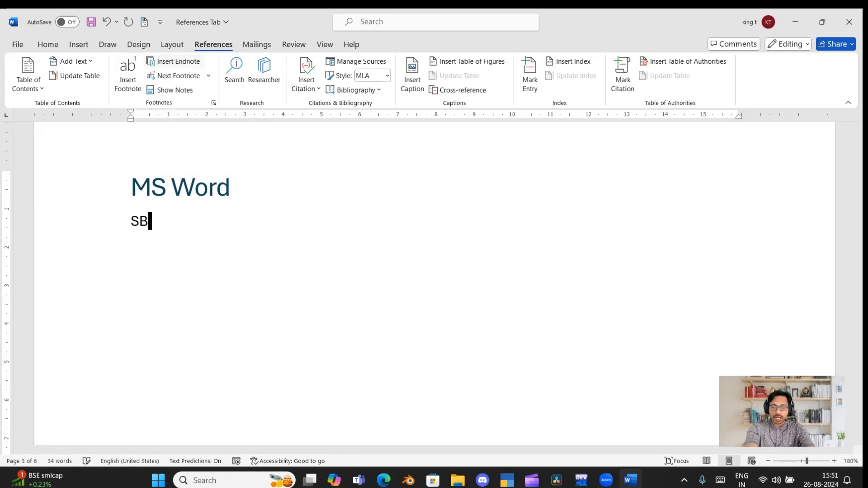
Step: Insert an endnote after SBI on page 3 with the text State of Bank of India
left_click(190, 67)
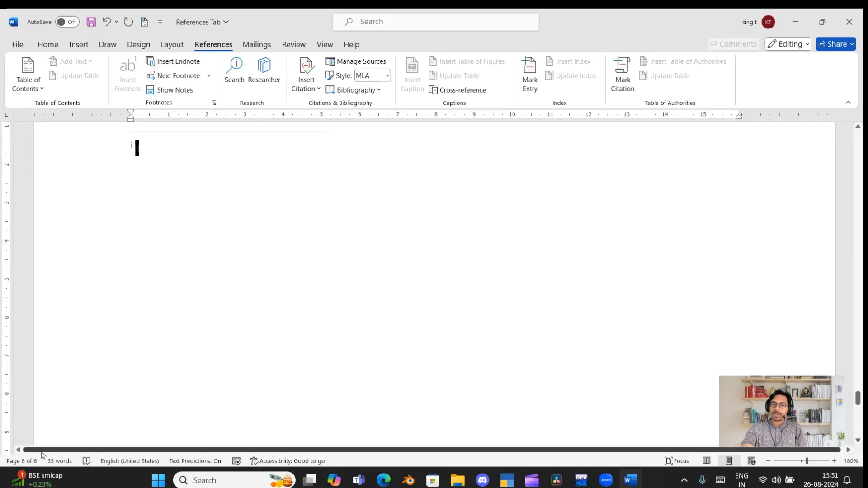
type("State ")
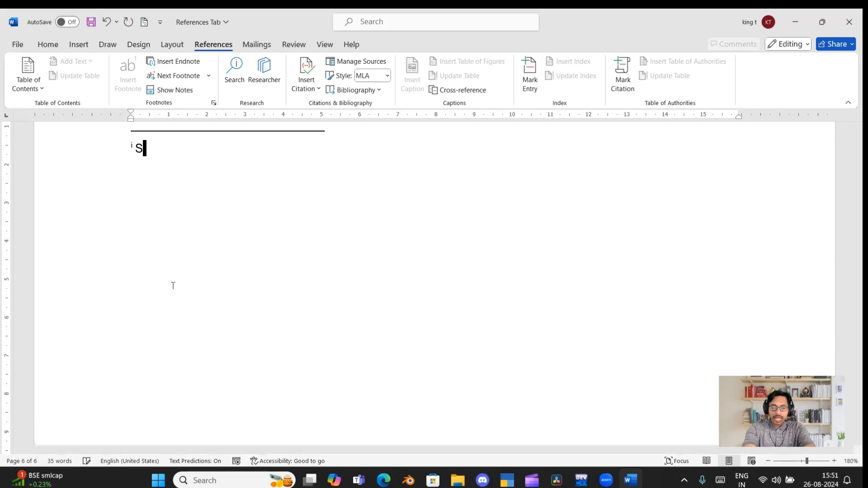
type("o")
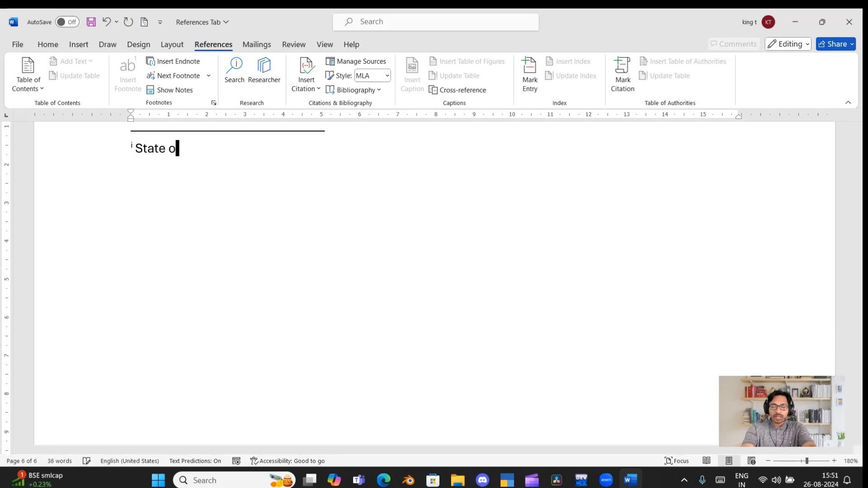
type("f B")
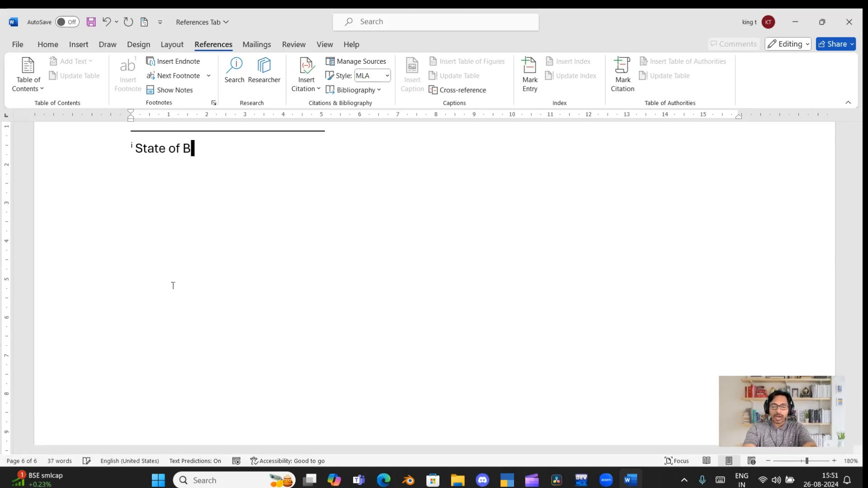
type("ank o")
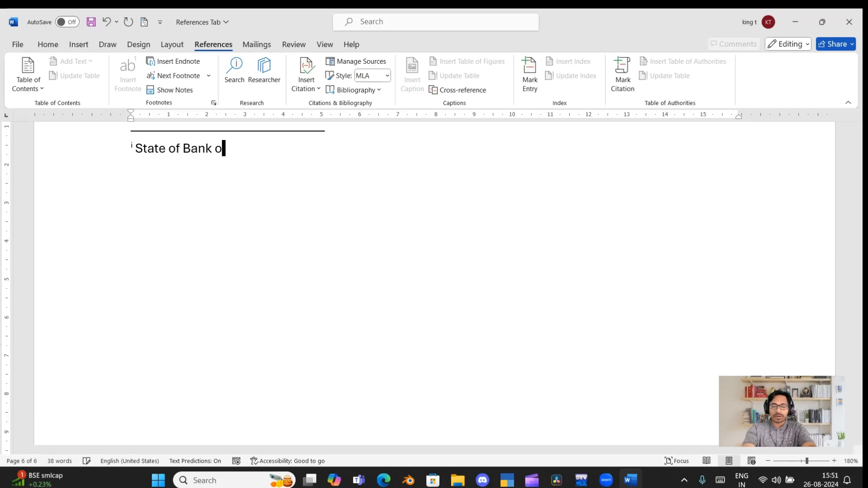
type("f I")
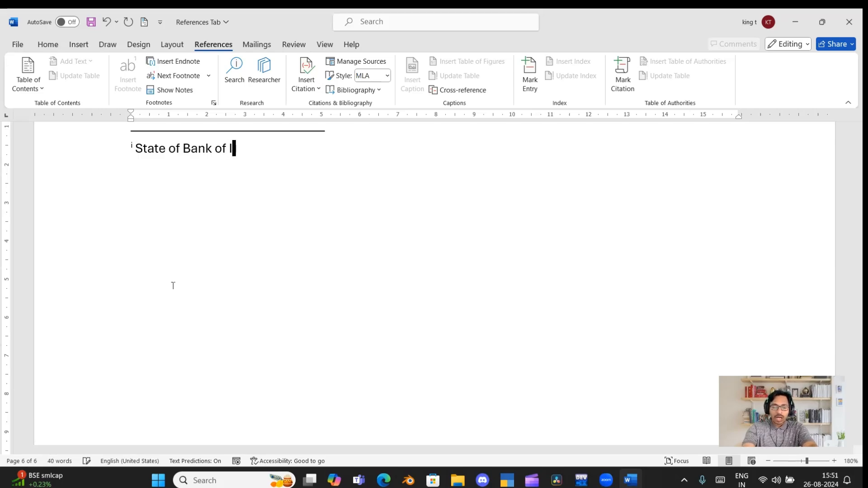
type("ndia")
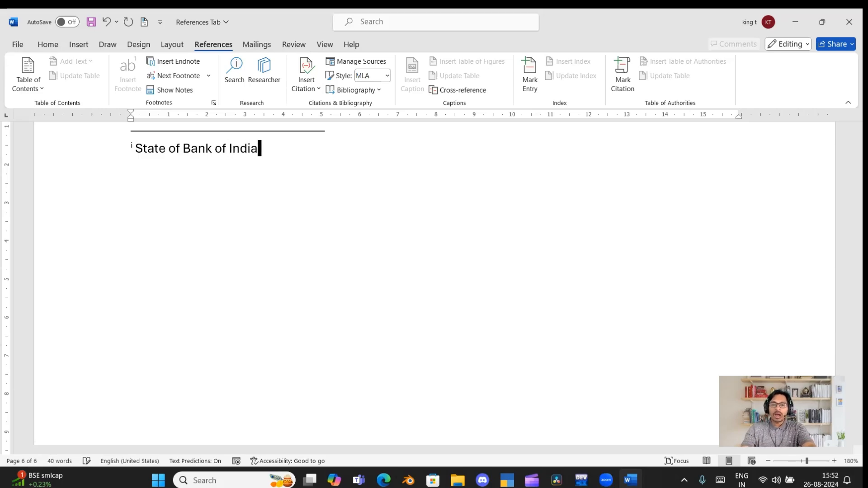
Step: Check the endnote reference mark after SBI below the MS Word heading
scroll(192, 313, "up", 5)
scroll(192, 312, "up", 10)
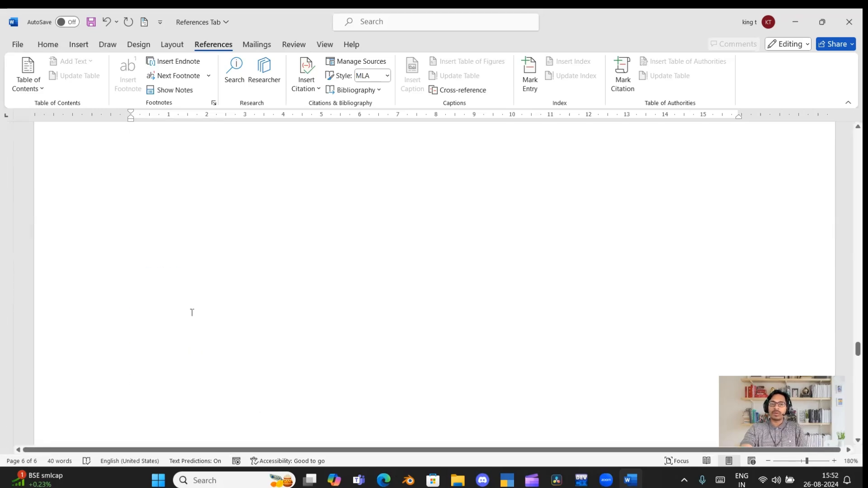
scroll(191, 312, "up", 10)
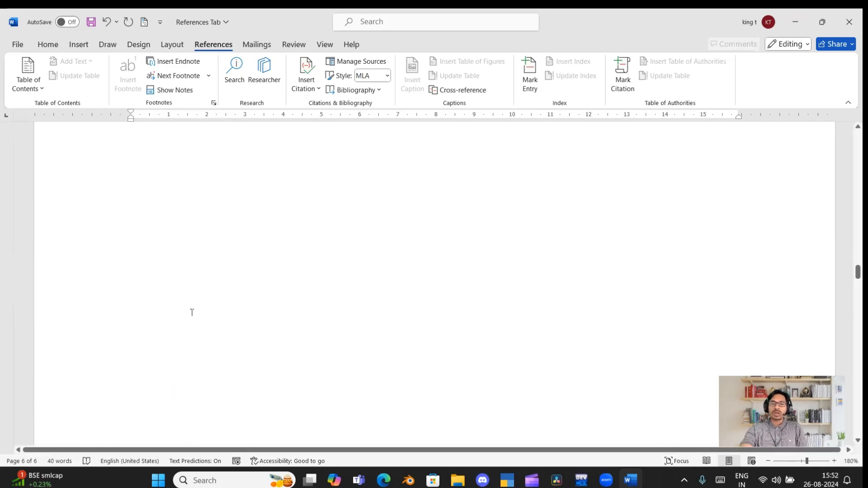
scroll(191, 313, "down", 2)
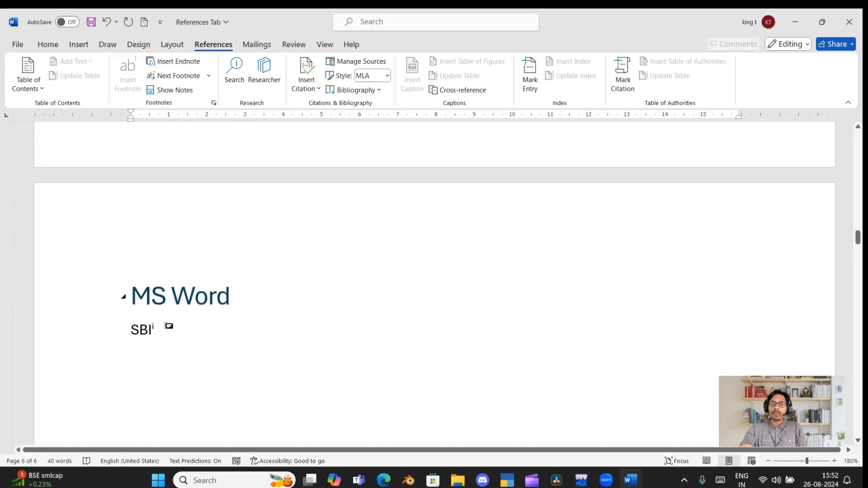
mouse_move(154, 325)
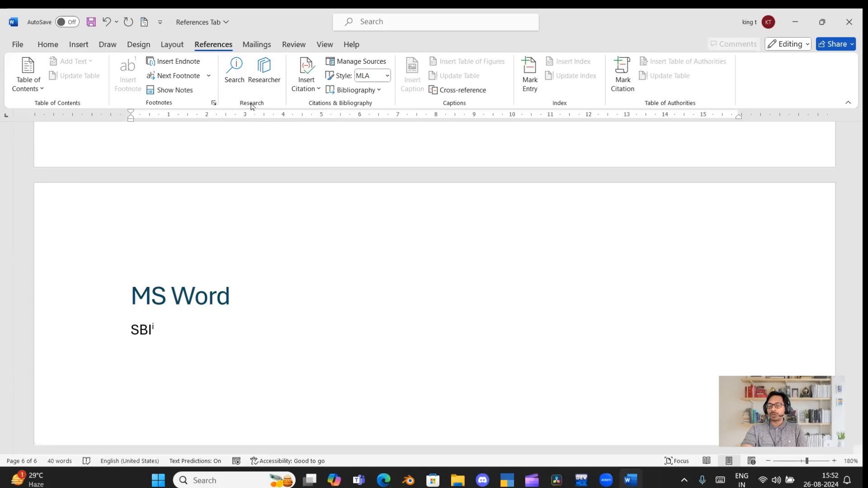
Step: Run a research search for trump, look through the top results and clear the query
left_click(241, 79)
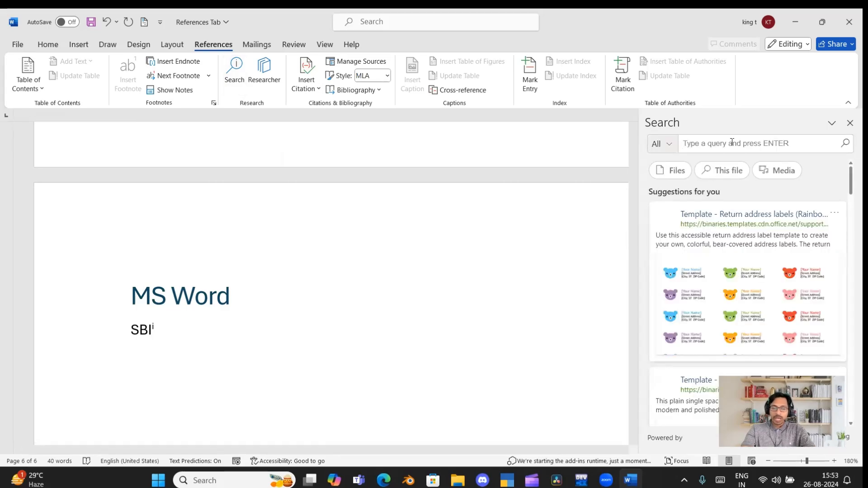
type("trump")
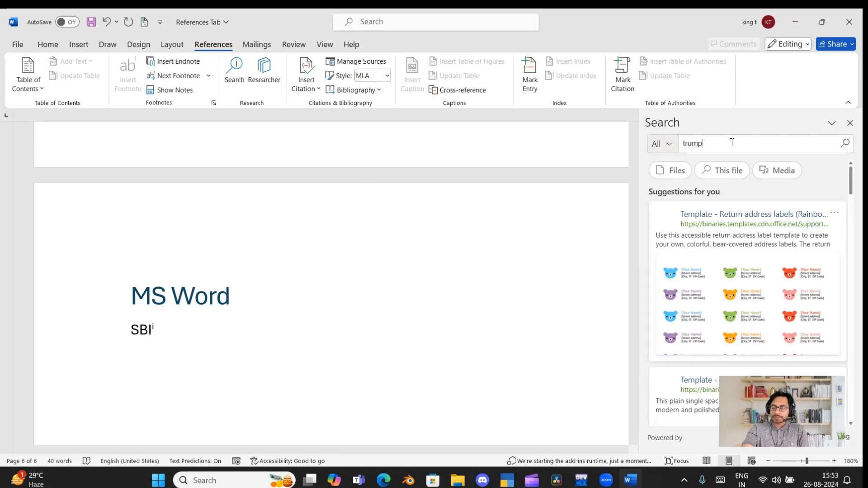
key("Return")
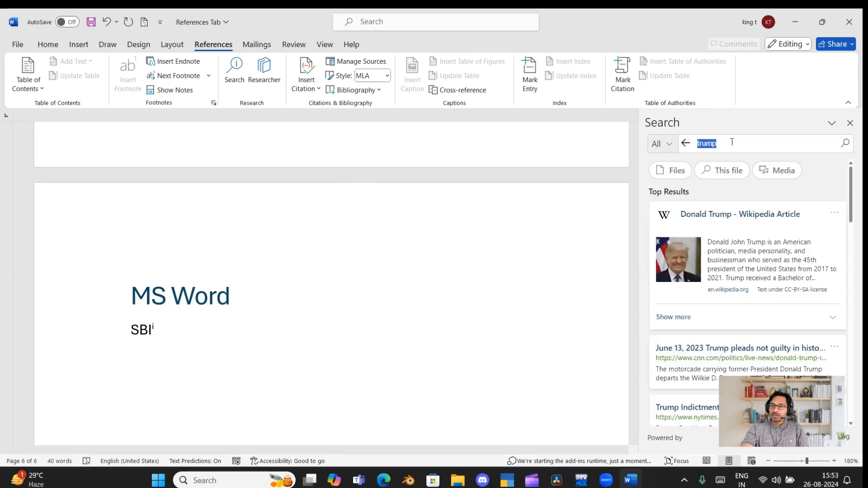
scroll(697, 309, "down", 2)
scroll(698, 310, "down", 2)
scroll(697, 310, "up", 4)
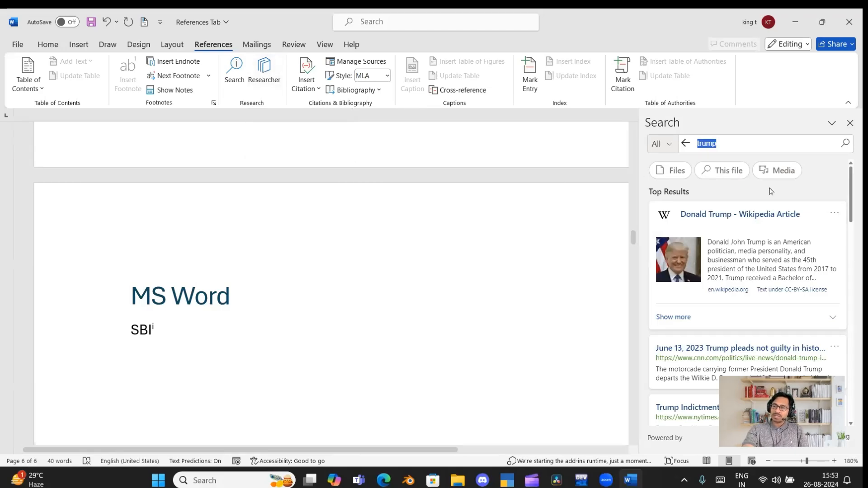
key("BackSpace")
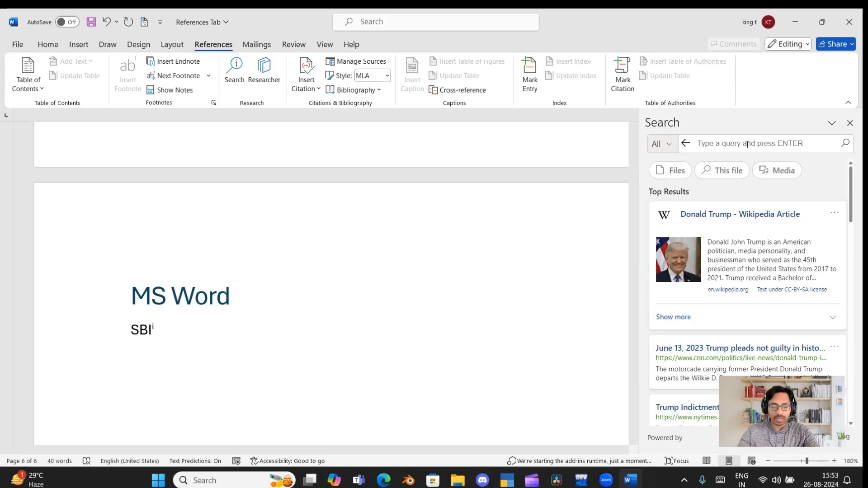
Step: Run a research search for ms word and look through the top results and media results
type("ms word")
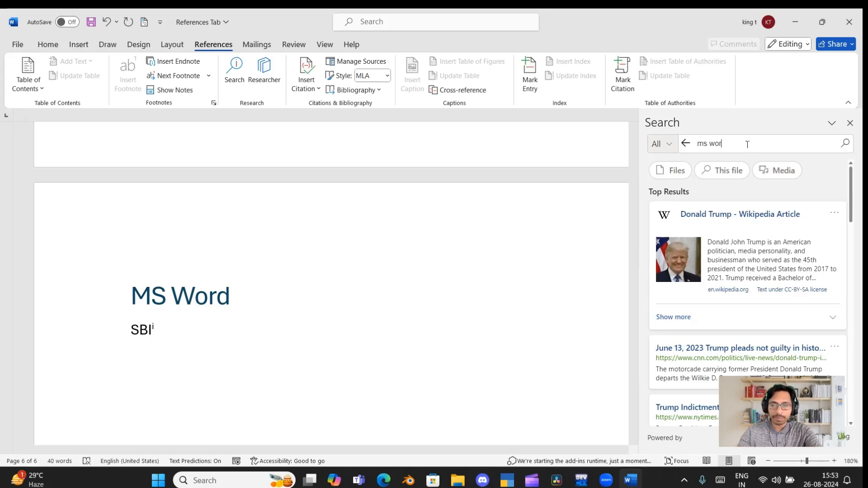
key("Return")
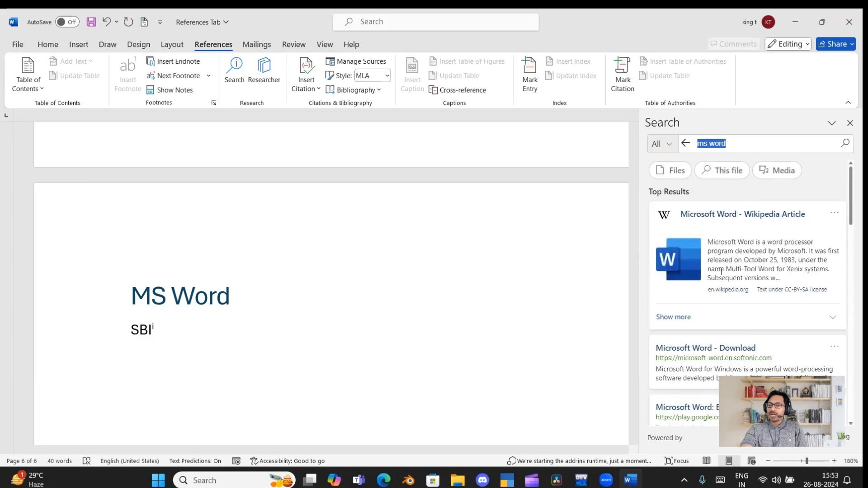
scroll(721, 272, "down", 2)
scroll(721, 273, "down", 15)
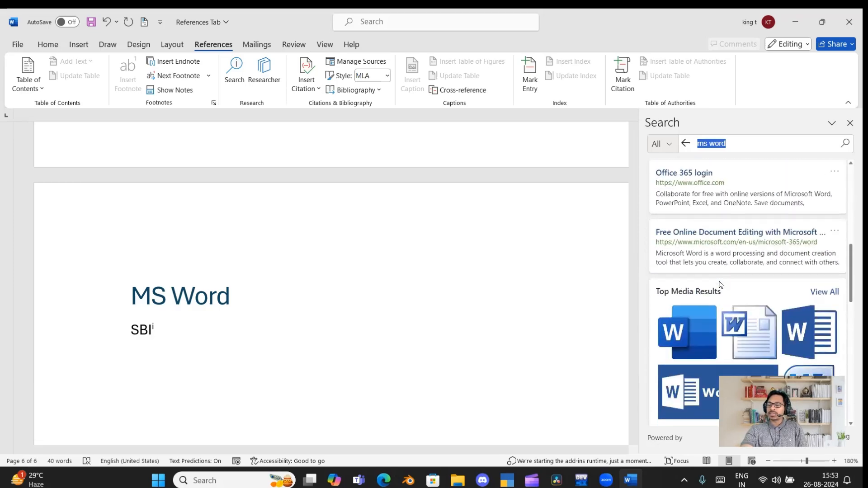
scroll(719, 284, "up", 3)
scroll(717, 266, "down", 5)
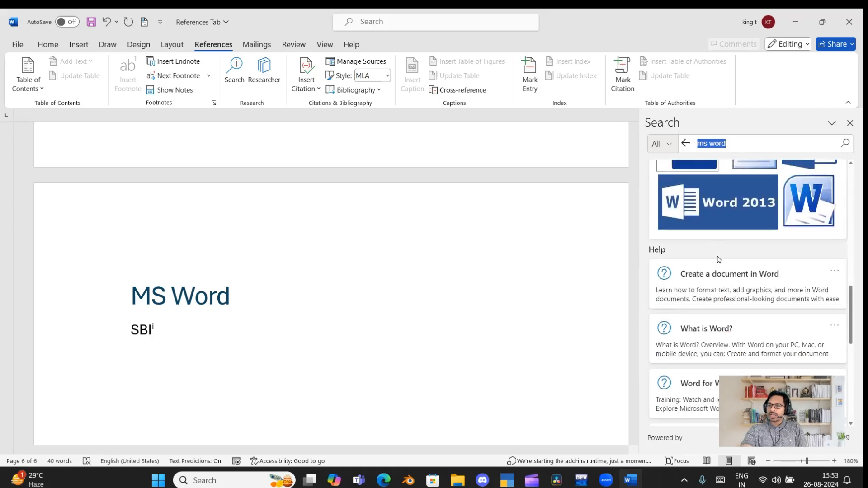
Step: Examine the help articles and web results of the ms word search and return to the start of the results
scroll(718, 258, "down", 1)
scroll(714, 253, "up", 2)
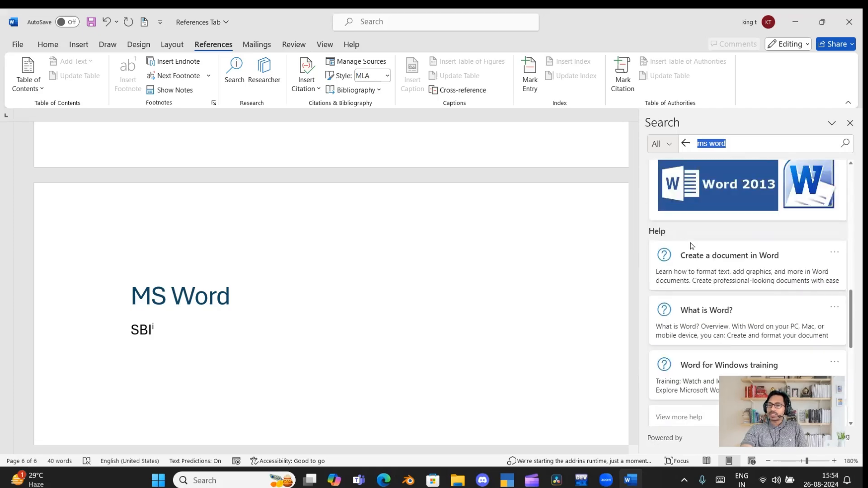
scroll(687, 250, "down", 1)
scroll(685, 249, "down", 3)
scroll(683, 254, "down", 2)
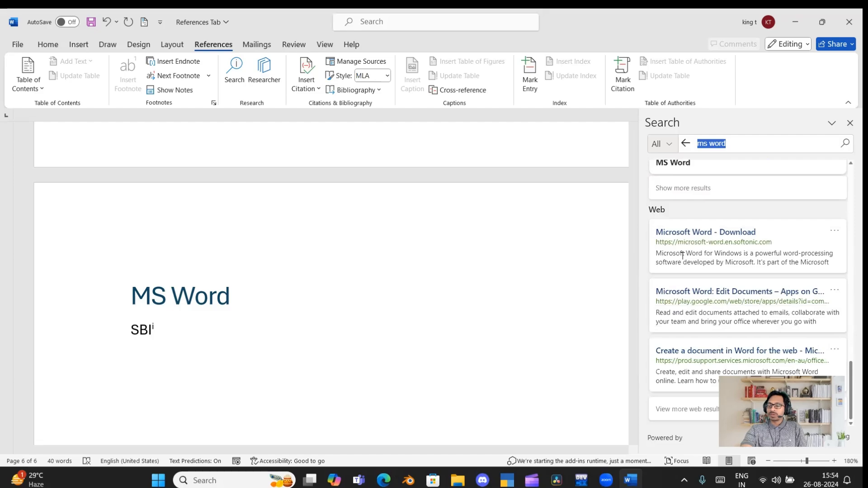
scroll(674, 341, "up", 3)
scroll(676, 339, "down", 5)
scroll(676, 338, "up", 8)
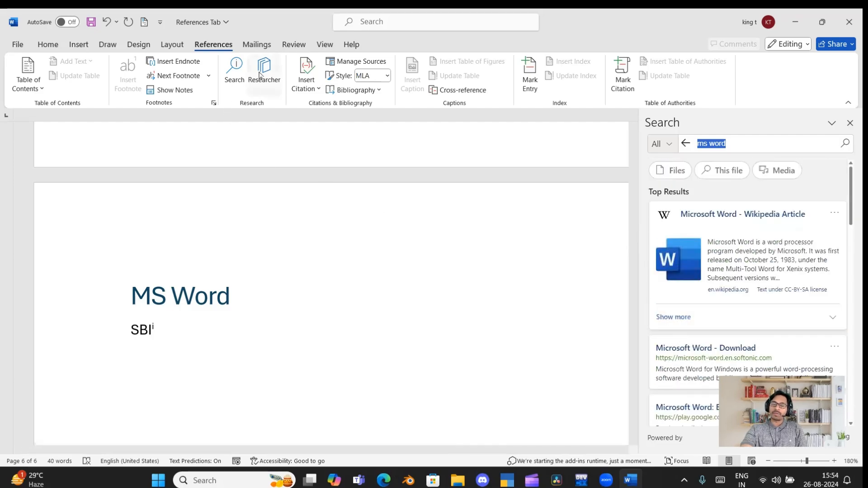